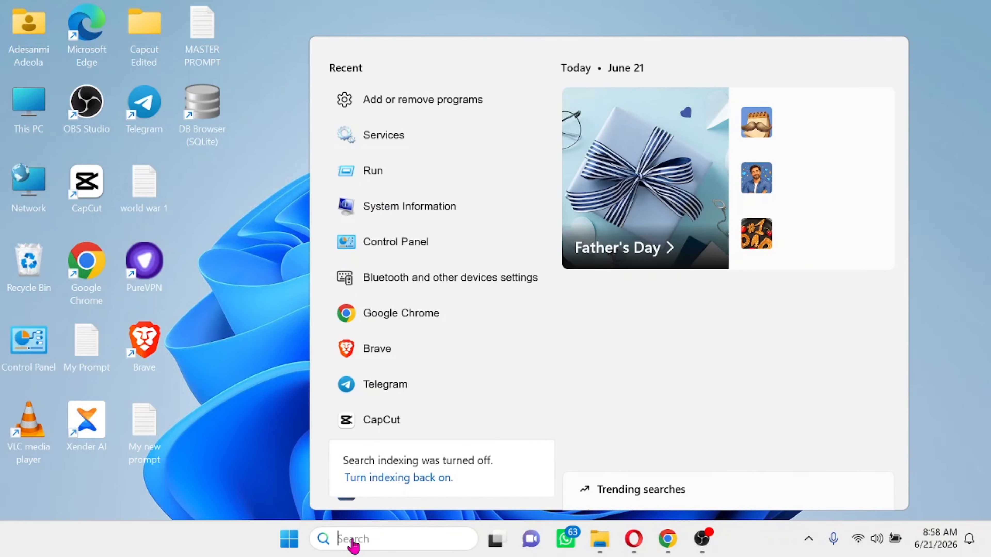
# - Open Add or remove programs and scroll through the Installed apps list
pyautogui.write('pro')
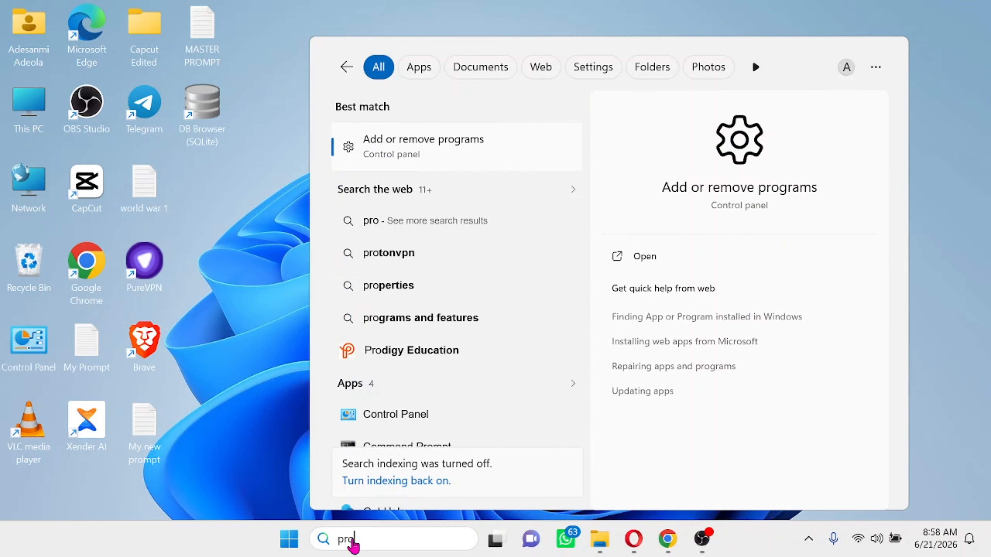
pyautogui.click(454, 148)
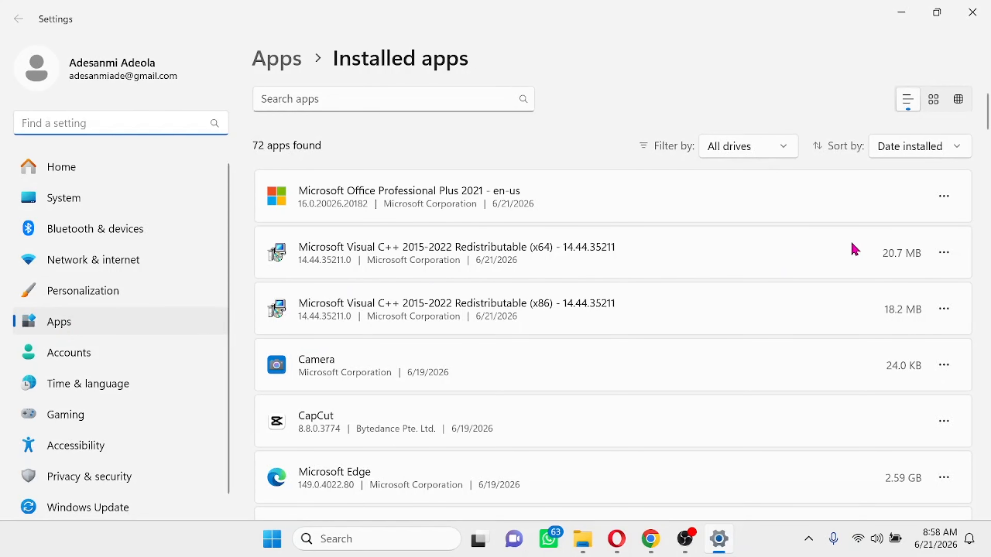
pyautogui.scroll(-6, 792, 312)
pyautogui.scroll(-3, 792, 312)
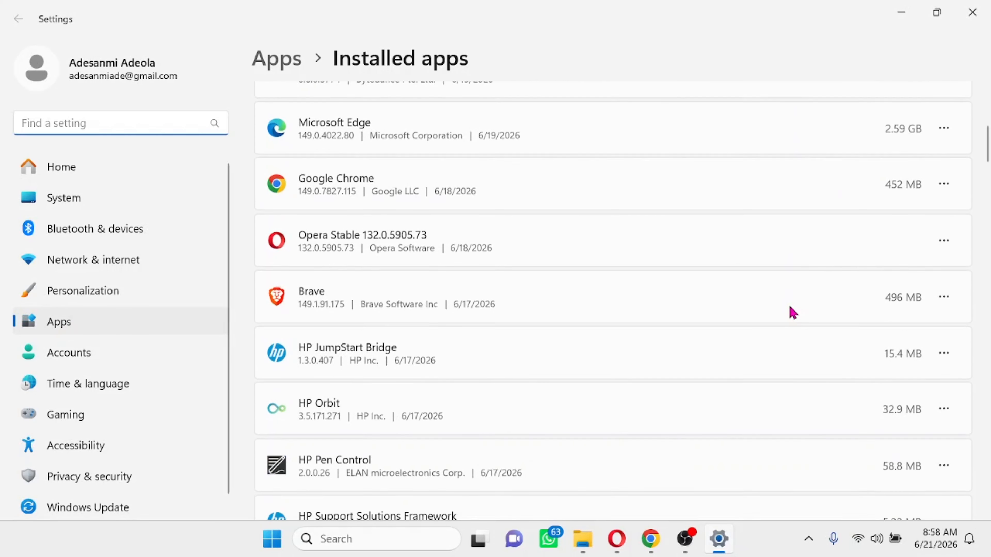
pyautogui.scroll(-5, 789, 312)
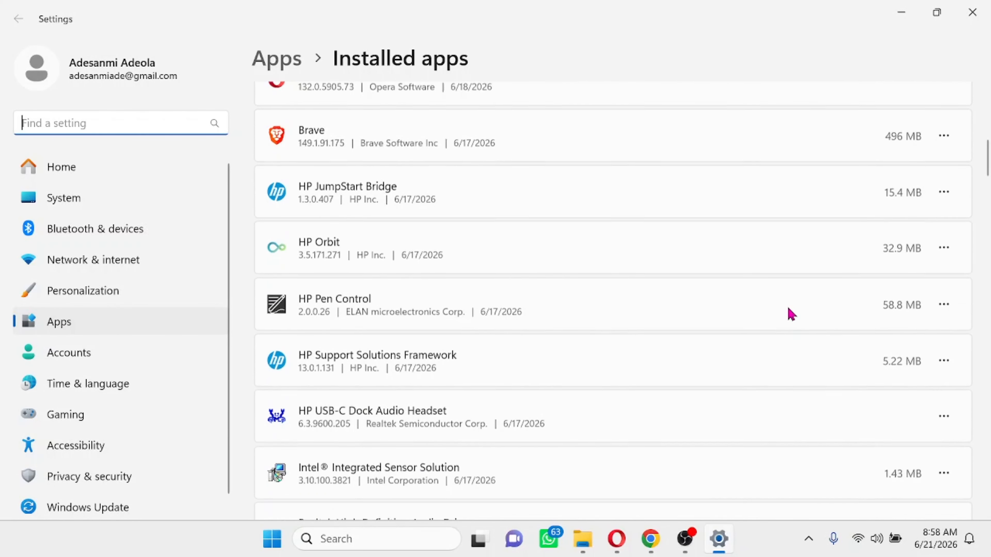
pyautogui.scroll(-8, 792, 312)
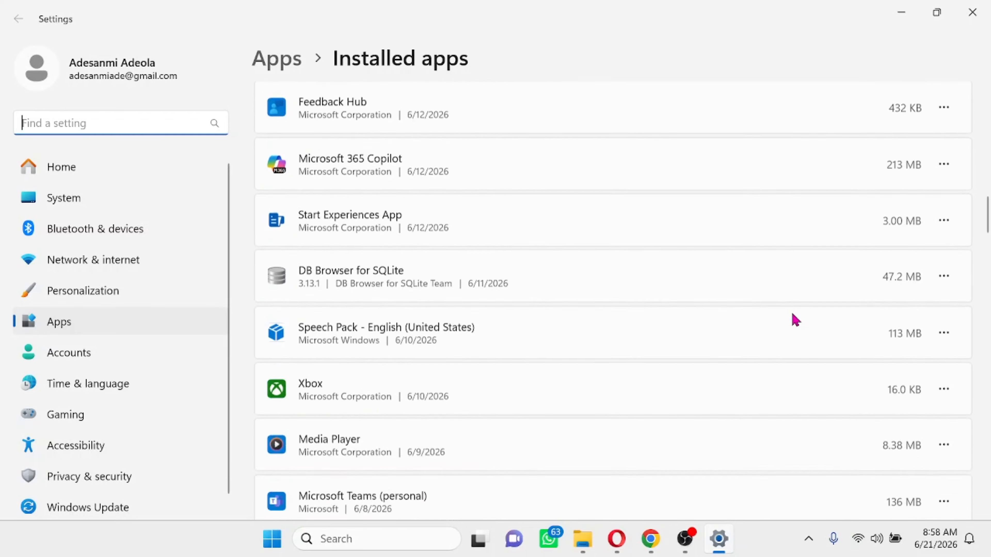
pyautogui.scroll(-10, 795, 319)
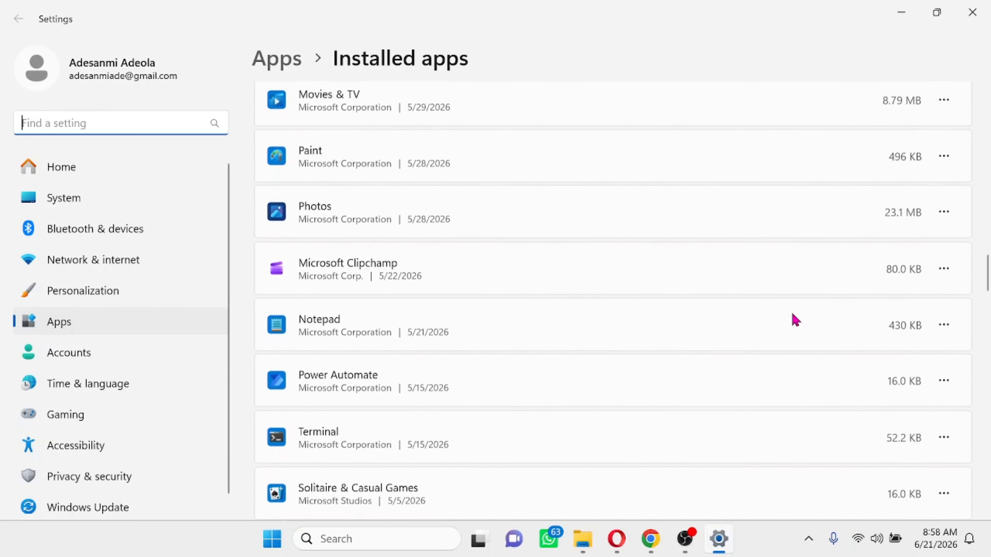
pyautogui.scroll(-10, 797, 320)
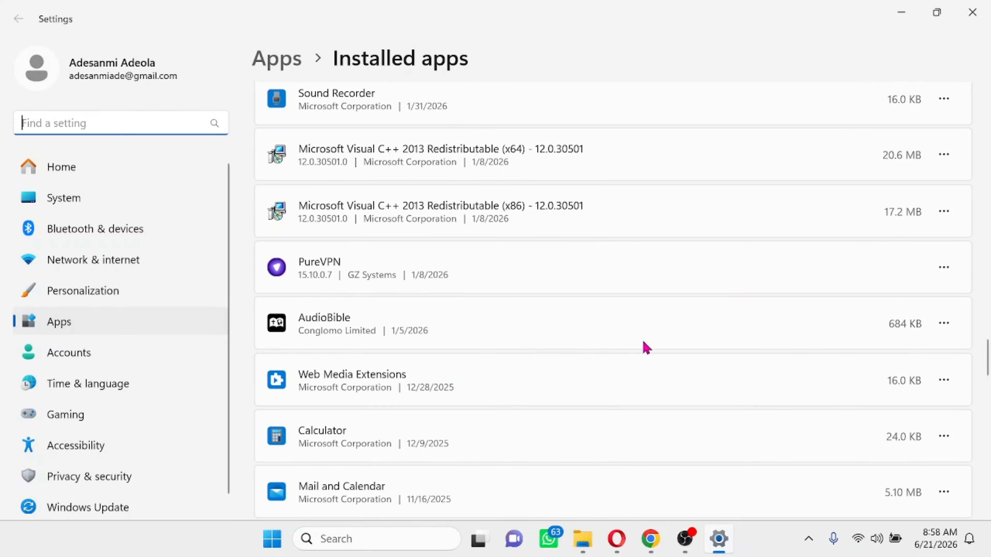
pyautogui.scroll(-6, 743, 342)
pyautogui.scroll(-10, 743, 342)
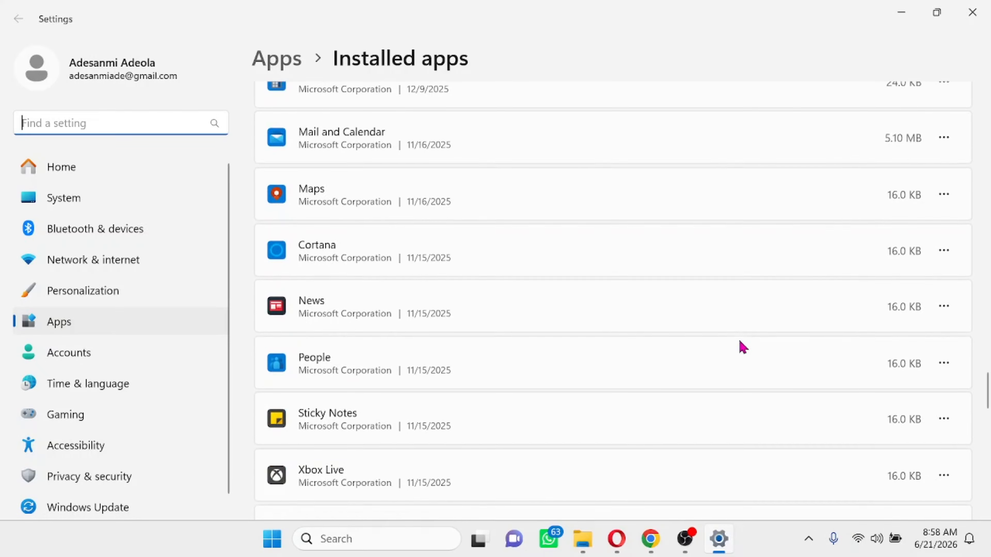
pyautogui.scroll(-10, 805, 343)
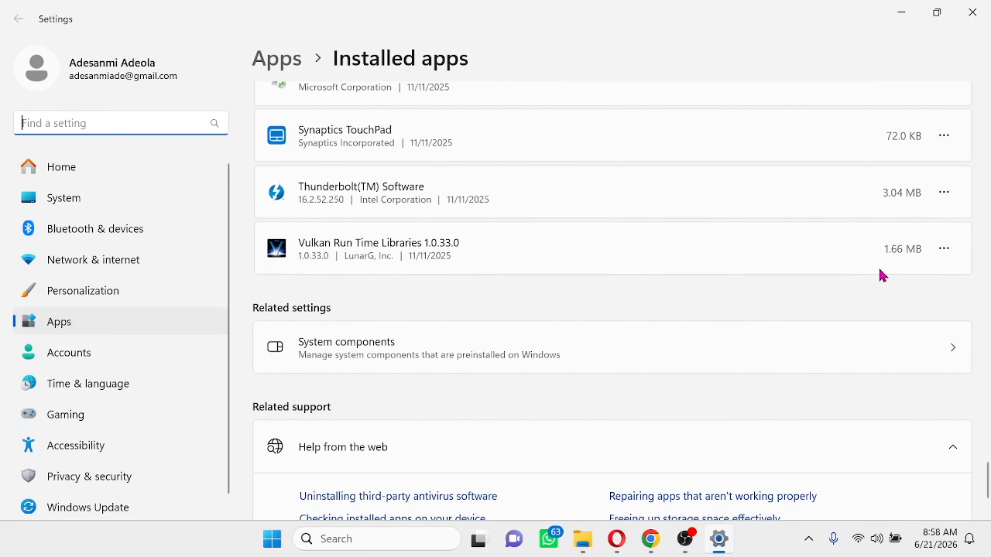
pyautogui.scroll(10, 882, 276)
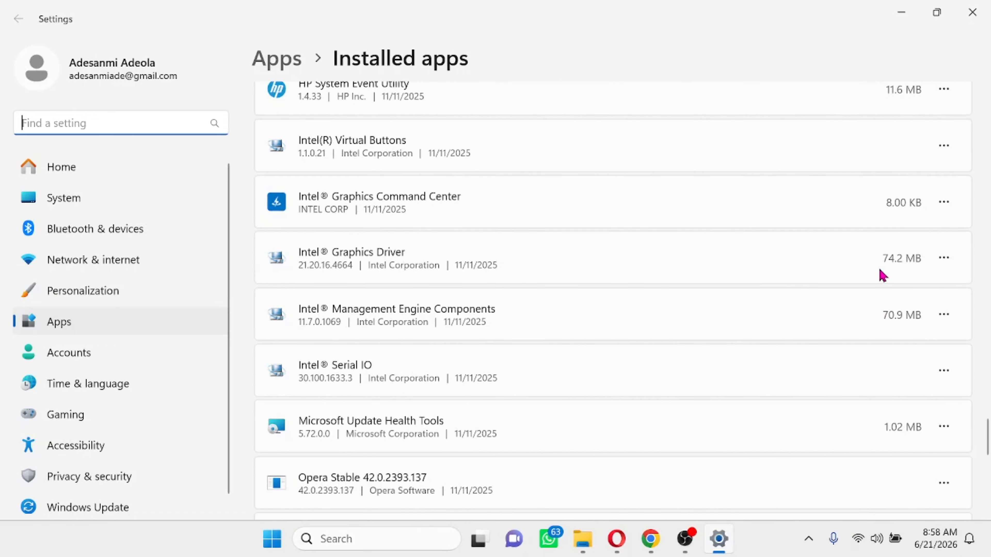
pyautogui.scroll(5, 883, 276)
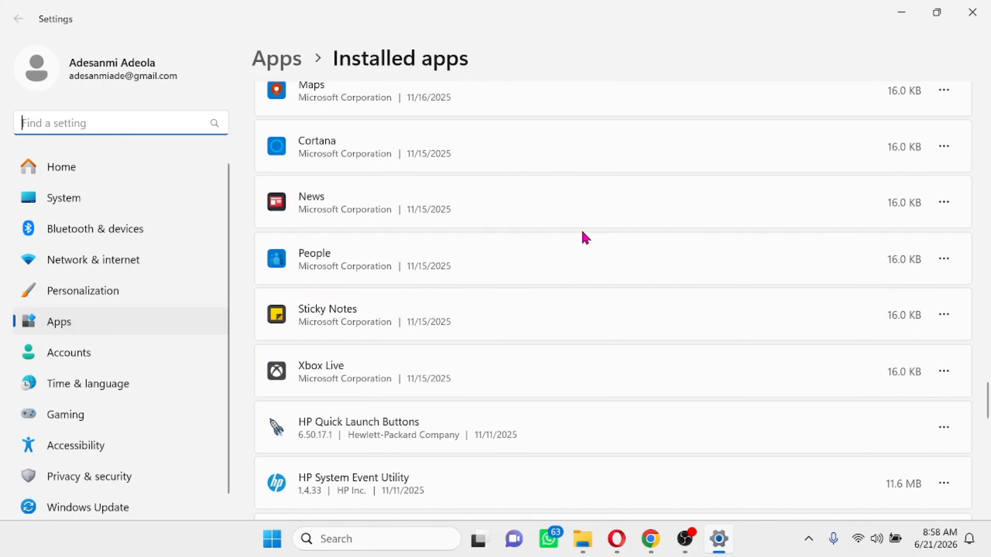
pyautogui.scroll(1, 897, 299)
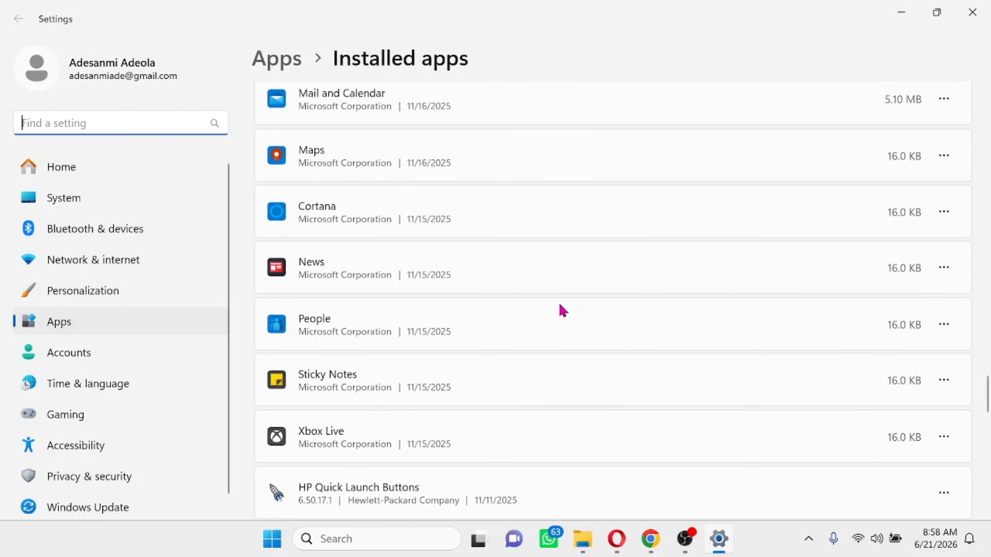
# - Open and dismiss the News app's options menu, then close Settings
pyautogui.click(945, 269)
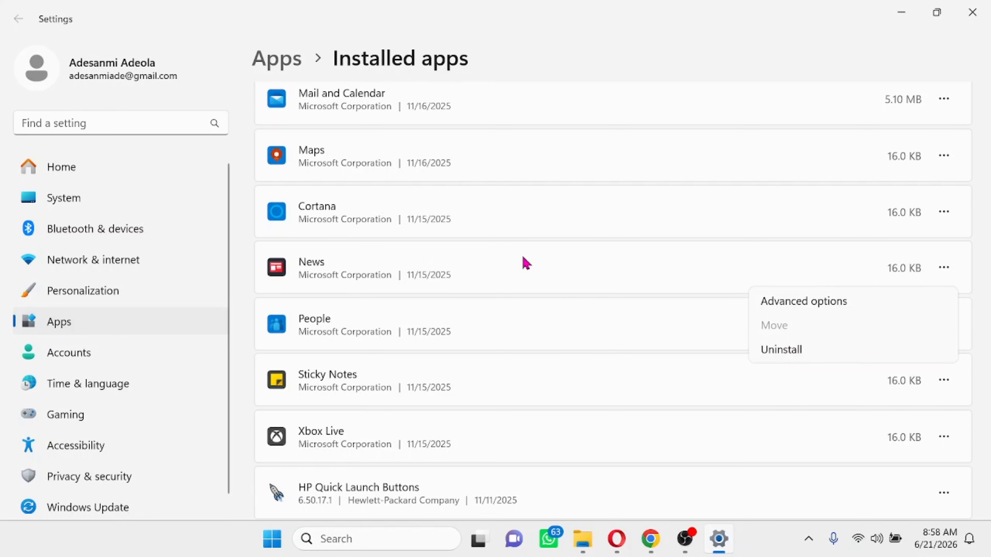
pyautogui.click(641, 238)
pyautogui.scroll(5, 697, 323)
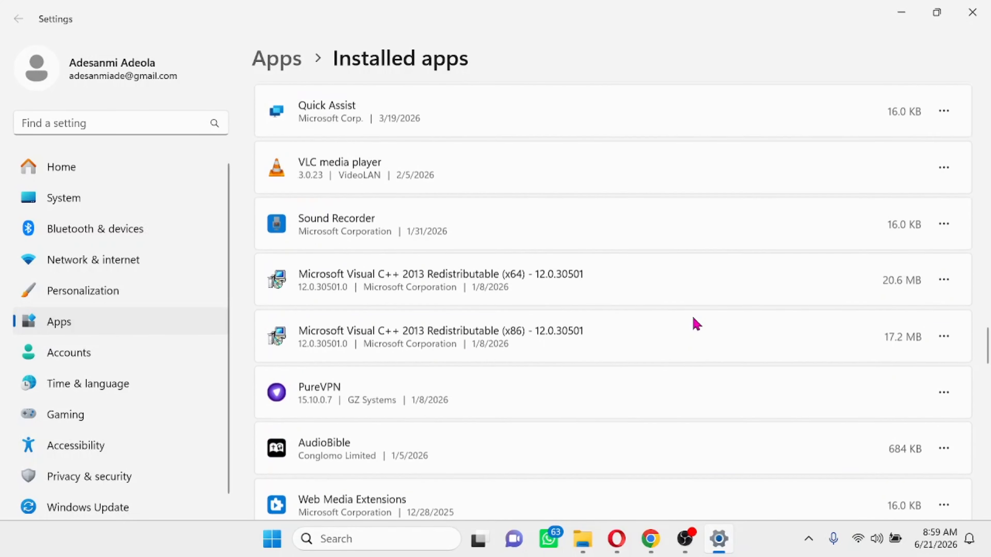
pyautogui.scroll(-10, 697, 324)
pyautogui.scroll(5, 697, 324)
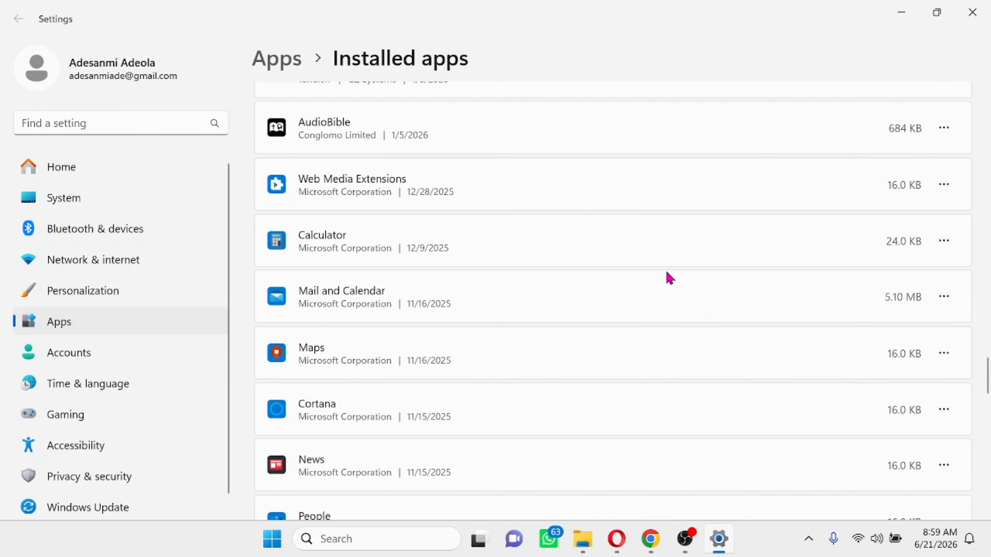
pyautogui.click(969, 16)
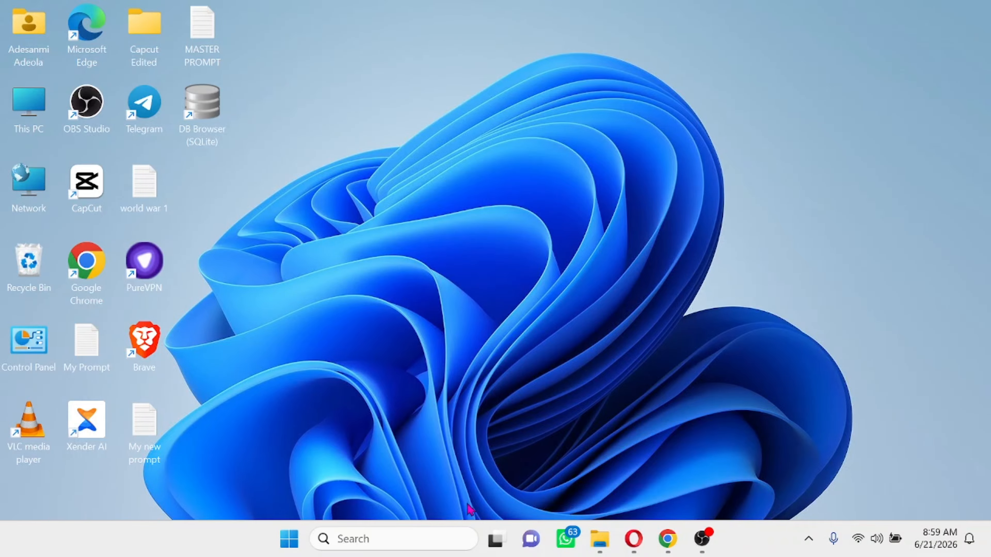
# - Open Control Panel maximized, switch to Large icons view, and go to Power Options
pyautogui.click(377, 538)
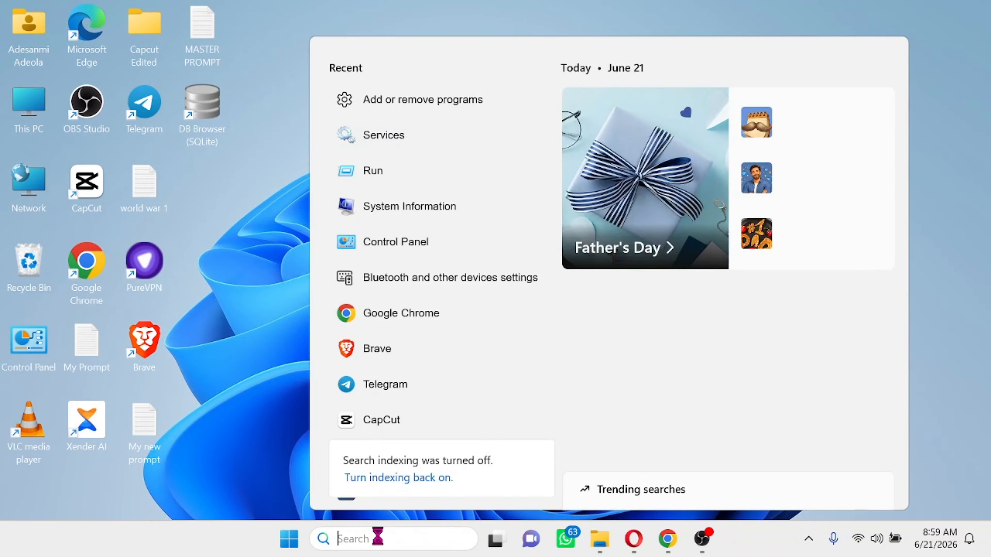
pyautogui.write('control panel')
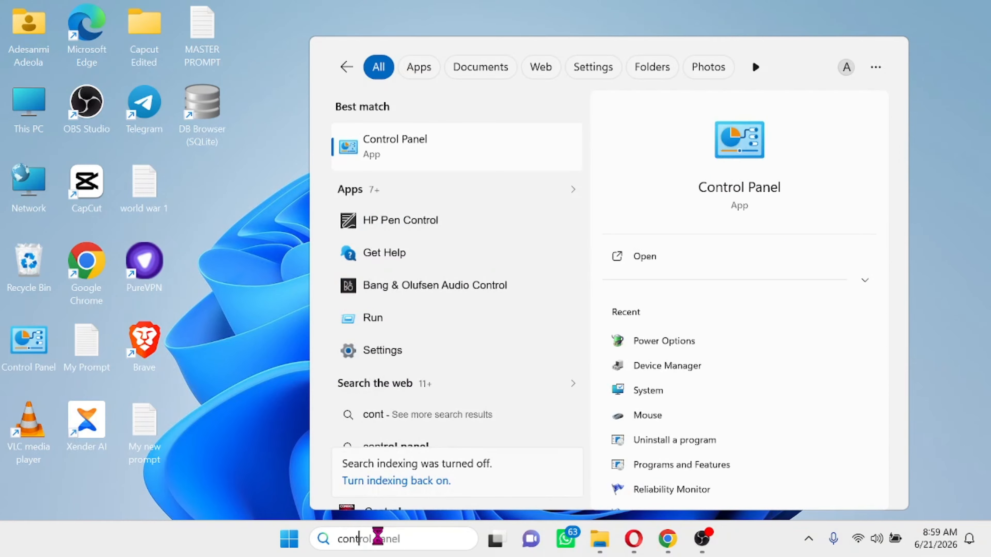
pyautogui.click(391, 149)
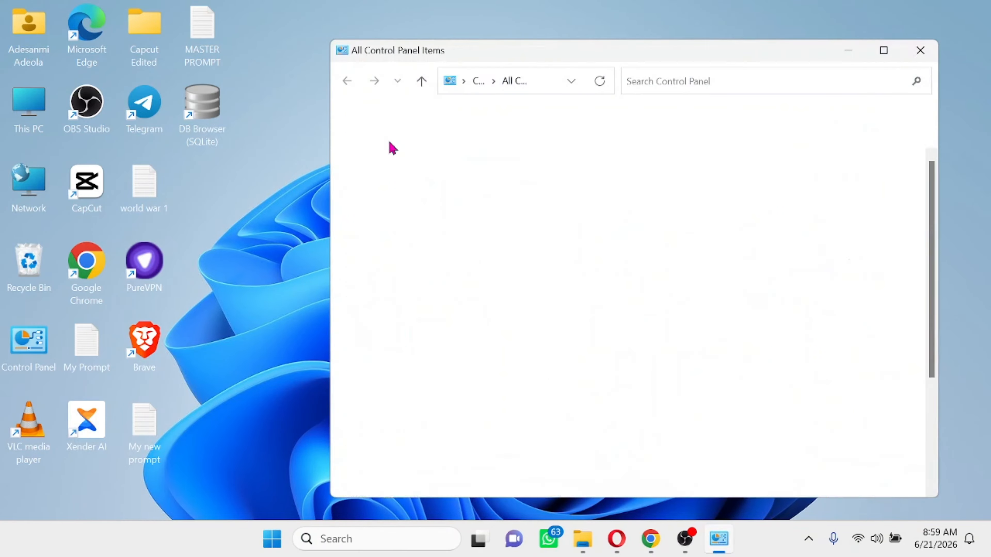
pyautogui.click(883, 51)
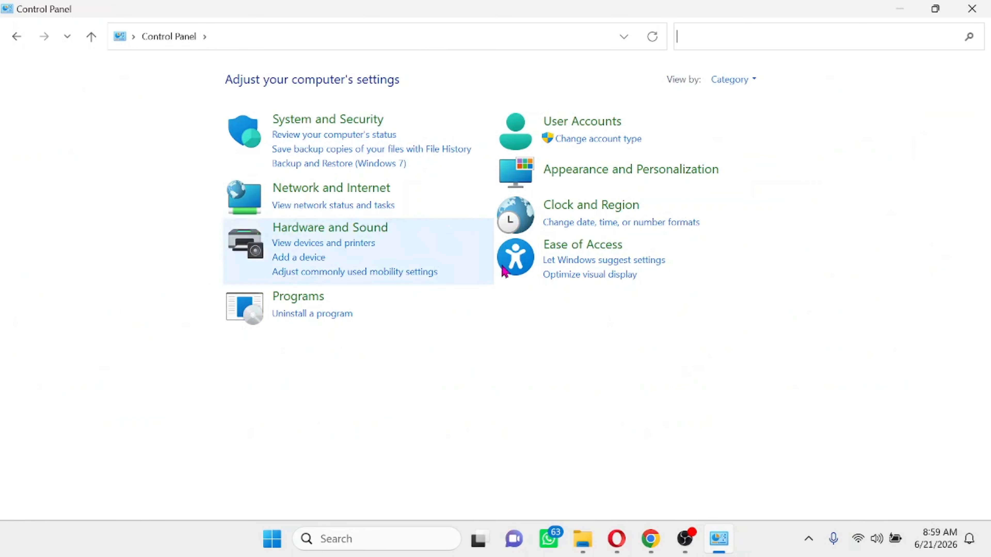
pyautogui.click(757, 86)
pyautogui.click(764, 125)
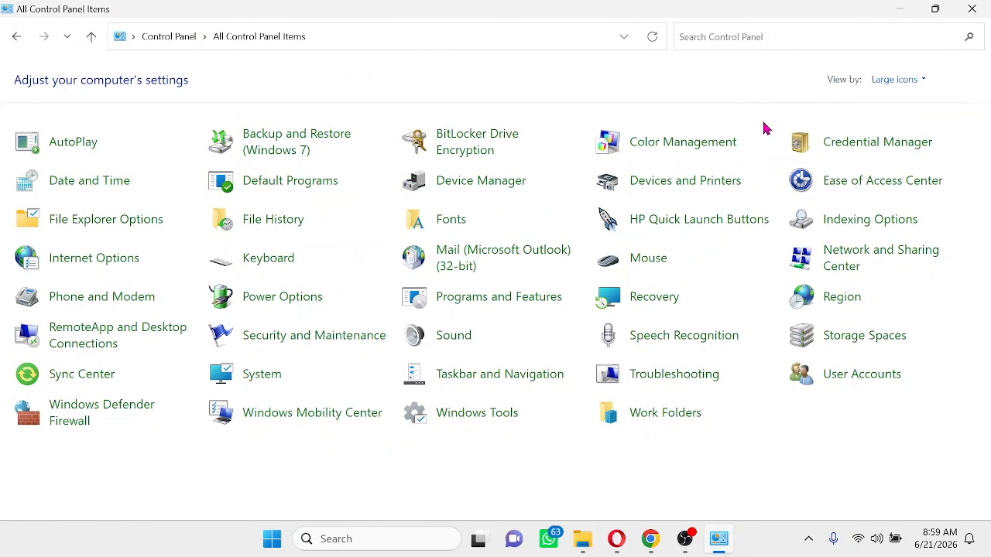
pyautogui.click(293, 303)
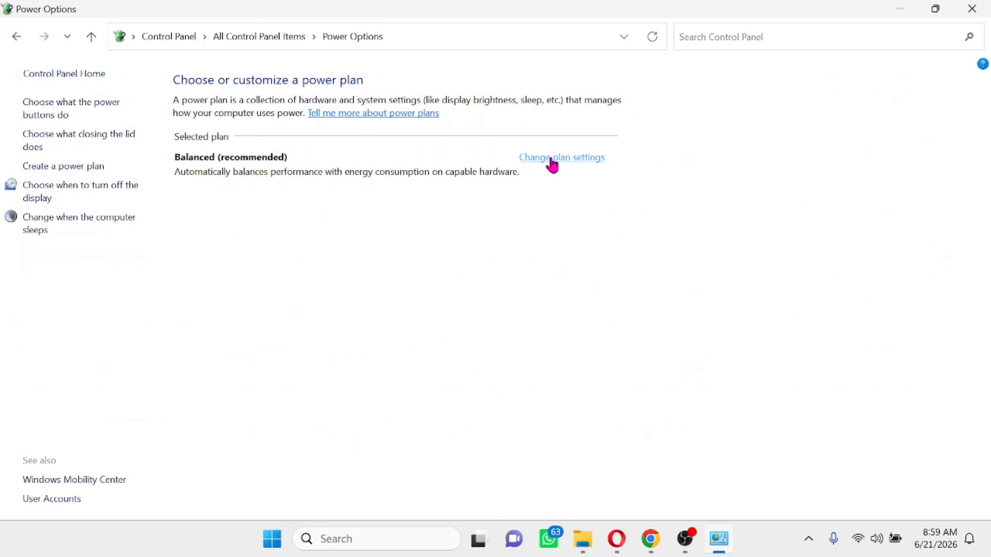
# - Open the Balanced plan's advanced power settings and expand Processor power management's Maximum processor state
pyautogui.click(571, 159)
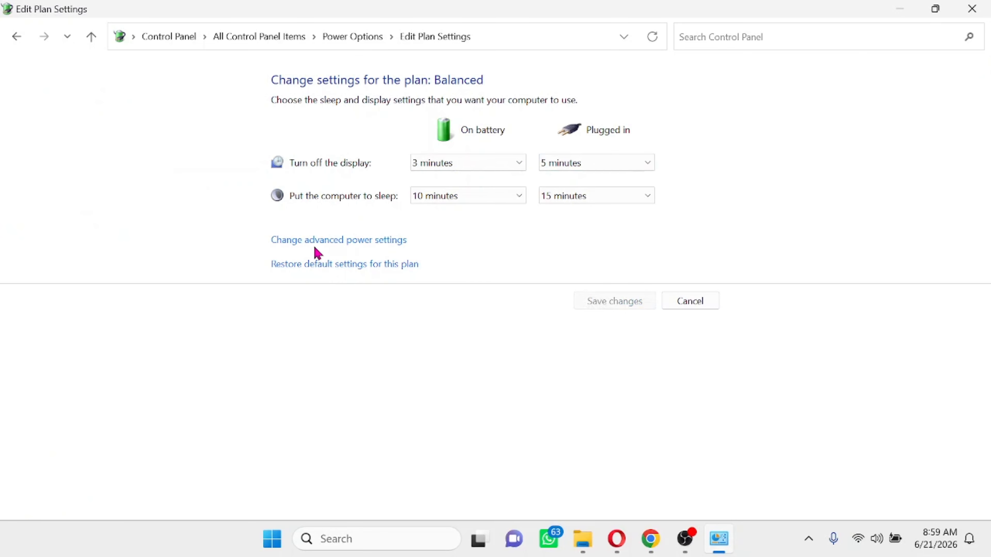
pyautogui.click(336, 245)
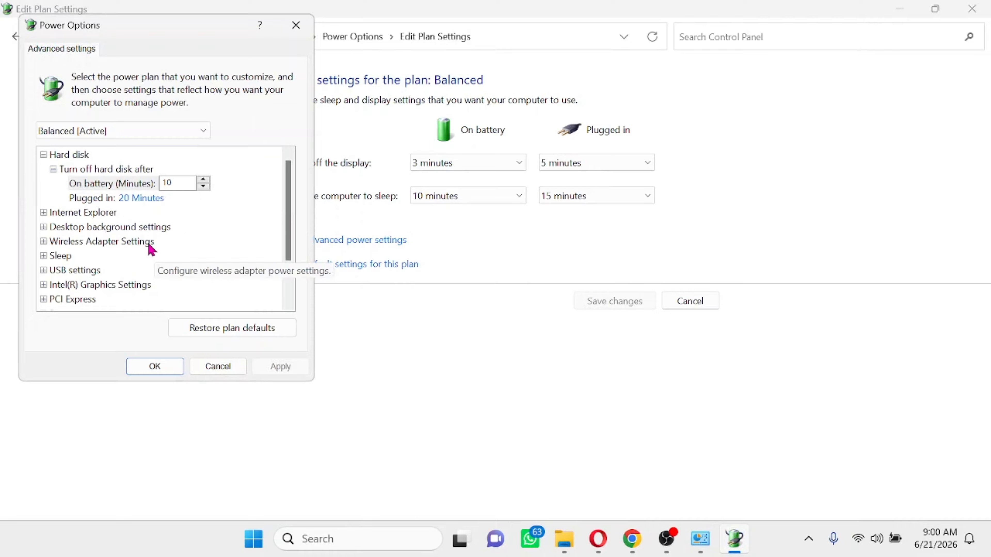
pyautogui.scroll(-2, 152, 250)
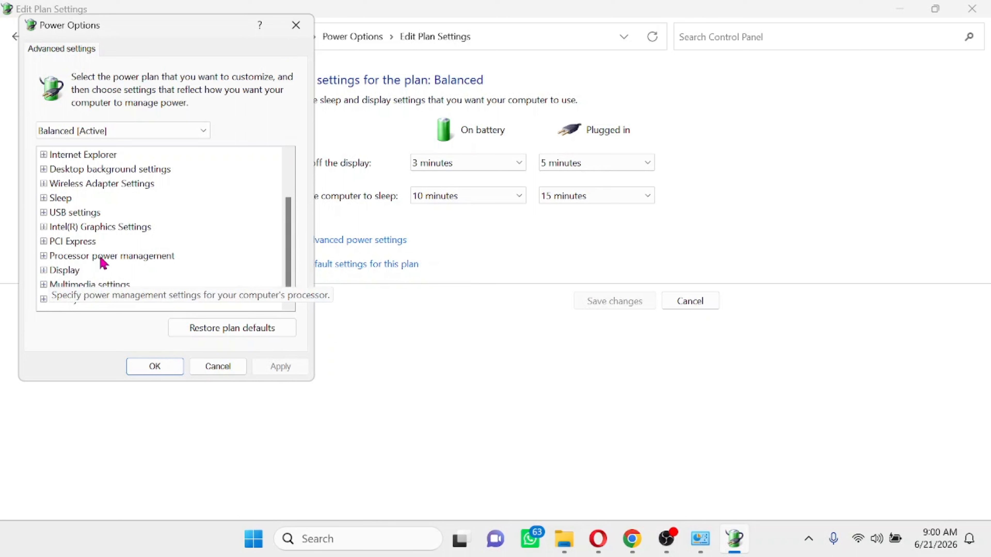
pyautogui.click(43, 257)
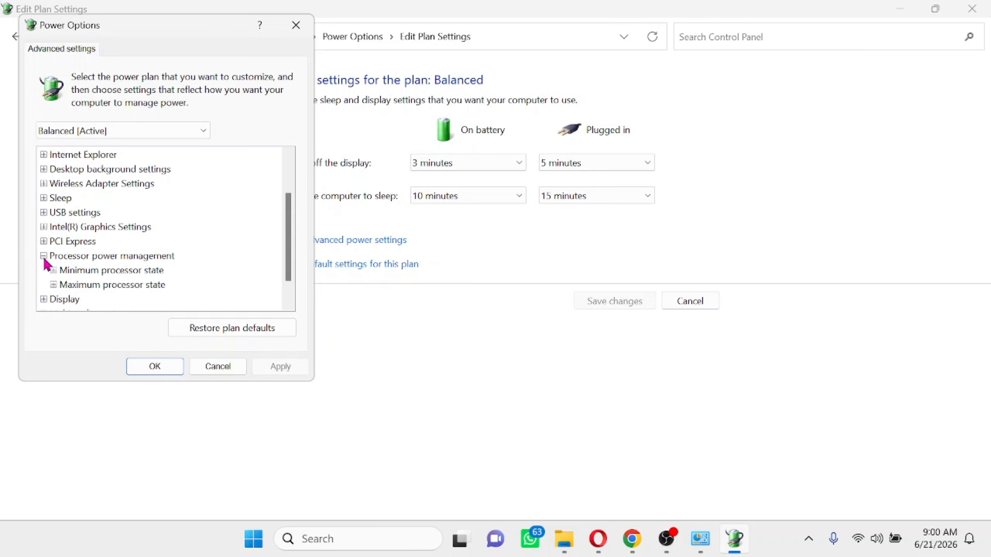
pyautogui.scroll(-1, 208, 258)
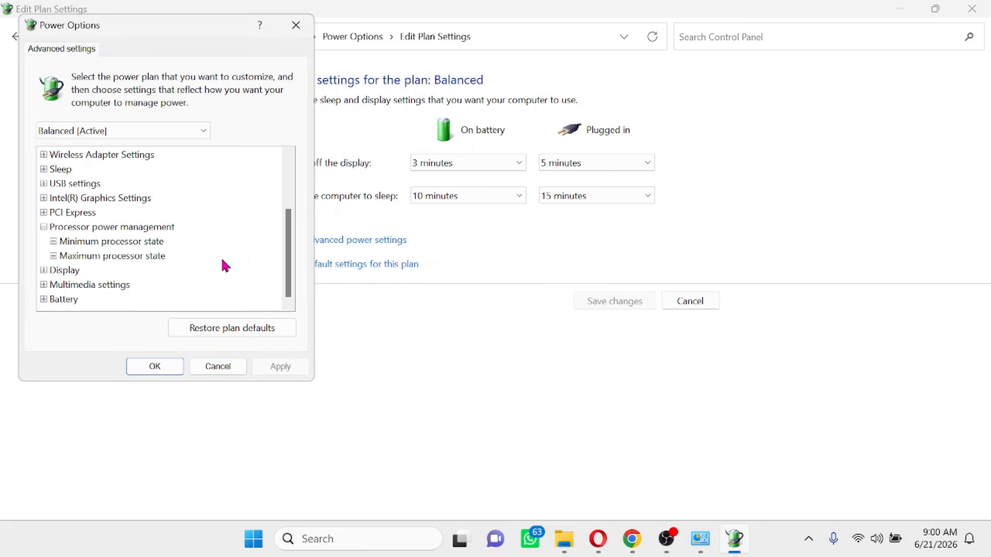
pyautogui.click(53, 257)
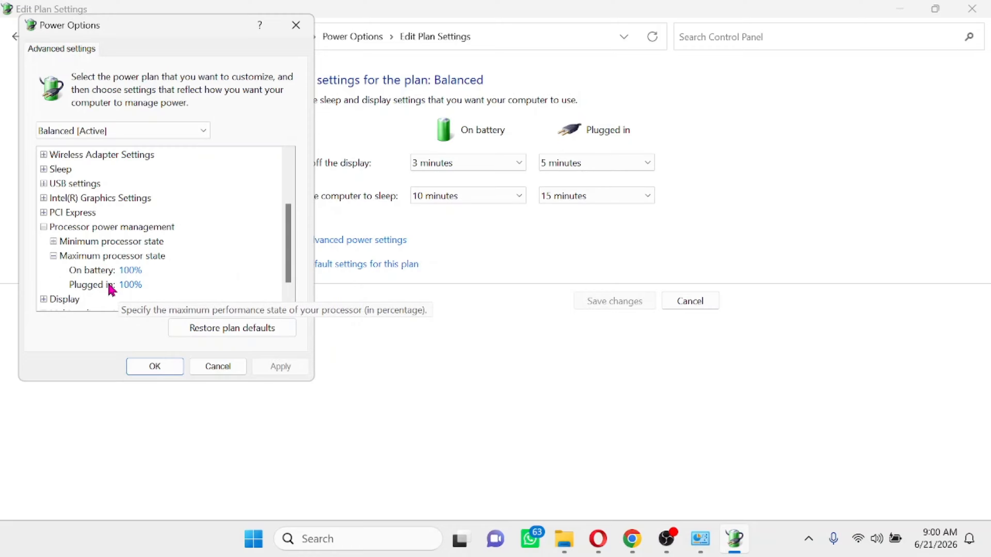
# - Set Maximum processor state to 90% on battery and plugged in, then apply and confirm
pyautogui.click(130, 271)
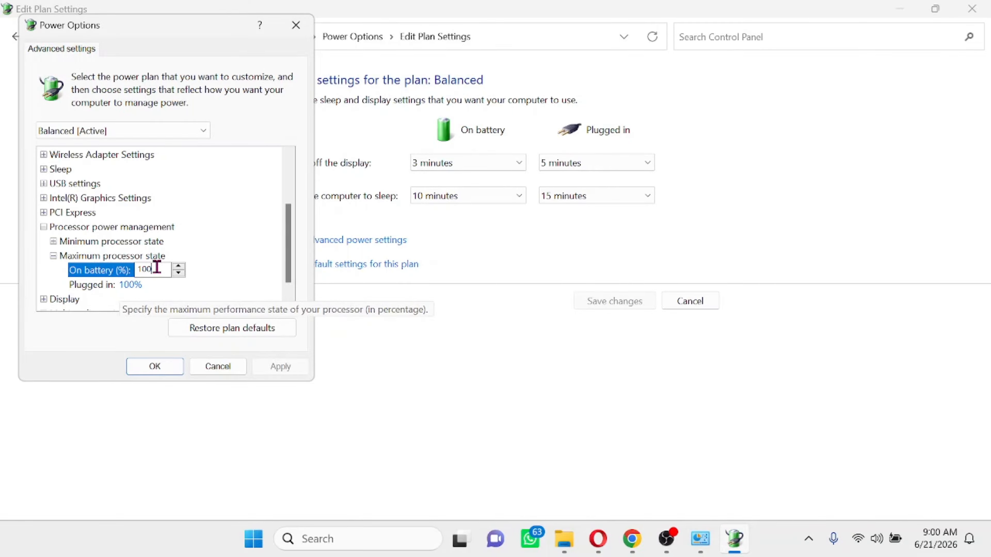
pyautogui.press('BackSpace')
pyautogui.press('BackSpace')
pyautogui.write('90')
pyautogui.click(133, 285)
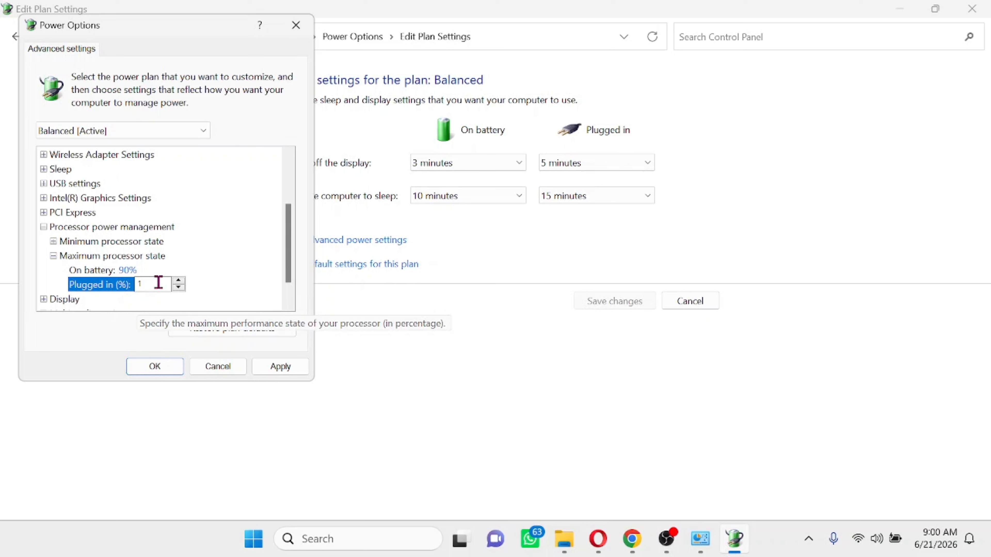
pyautogui.write('90')
pyautogui.click(284, 371)
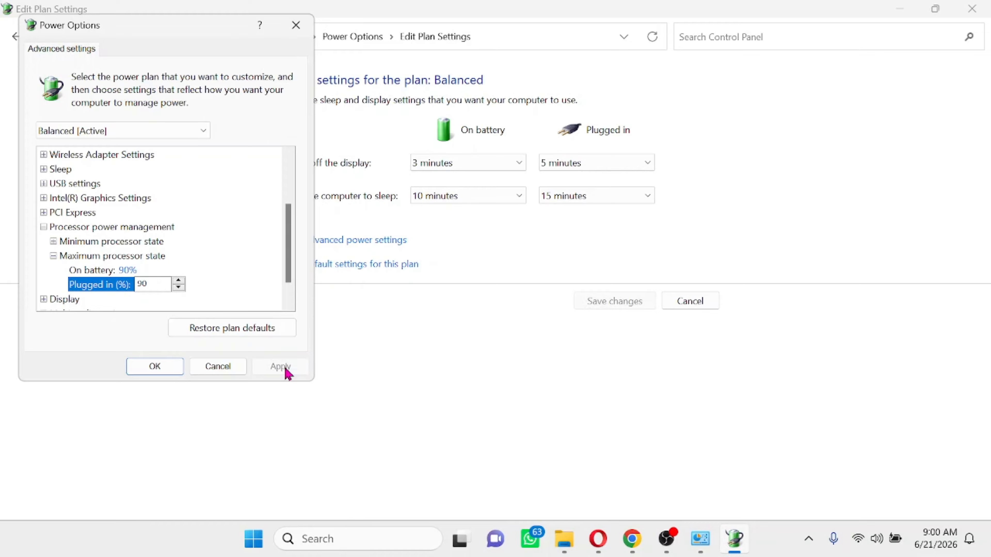
pyautogui.click(161, 373)
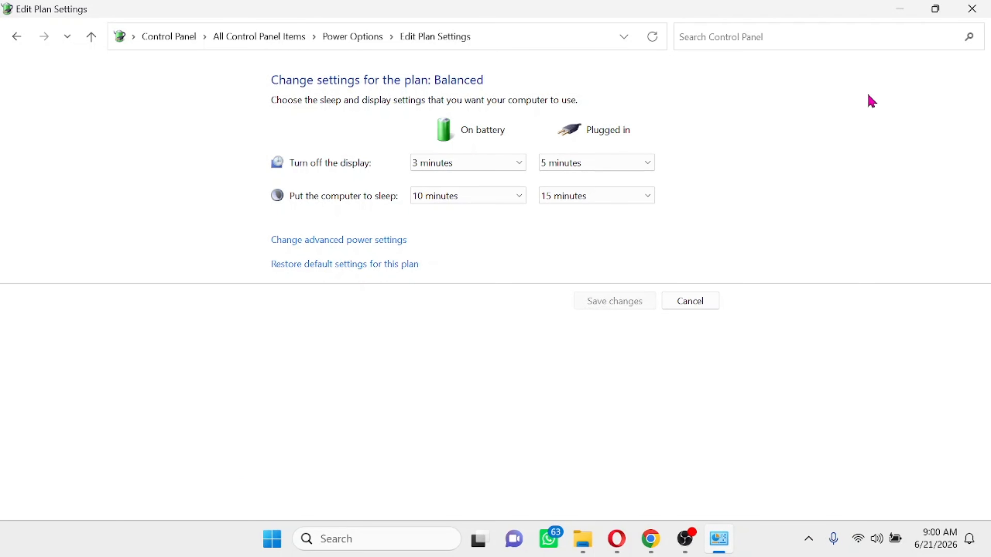
# - Close the power plan settings and open the Run dialog, centered on screen
pyautogui.click(971, 9)
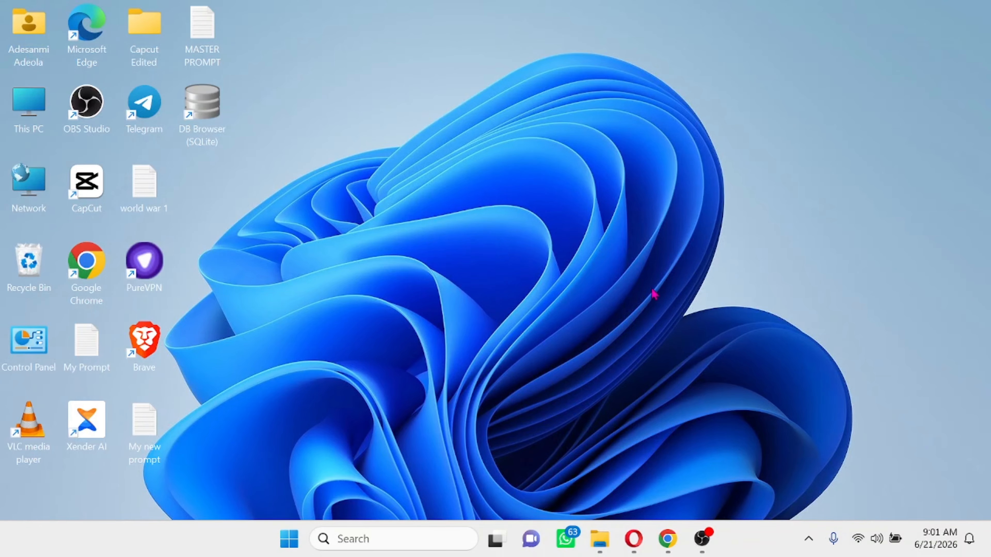
pyautogui.click(370, 538)
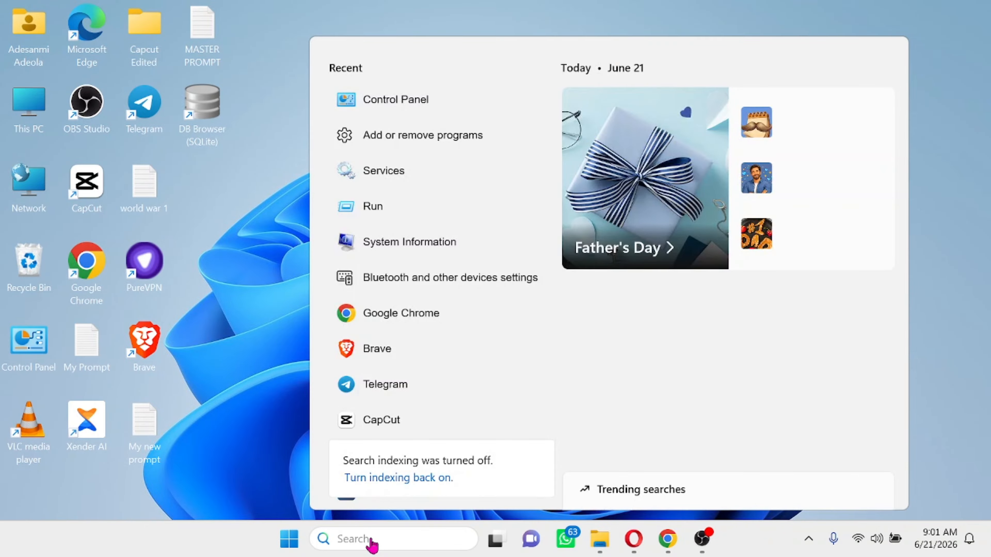
pyautogui.write('ru')
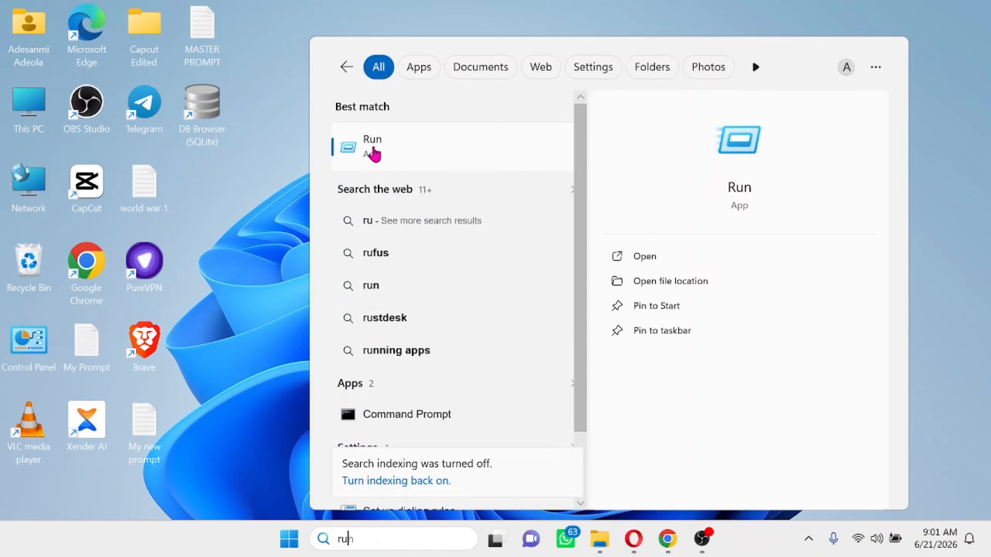
pyautogui.click(375, 150)
pyautogui.moveTo(168, 353); pyautogui.dragTo(411, 172)
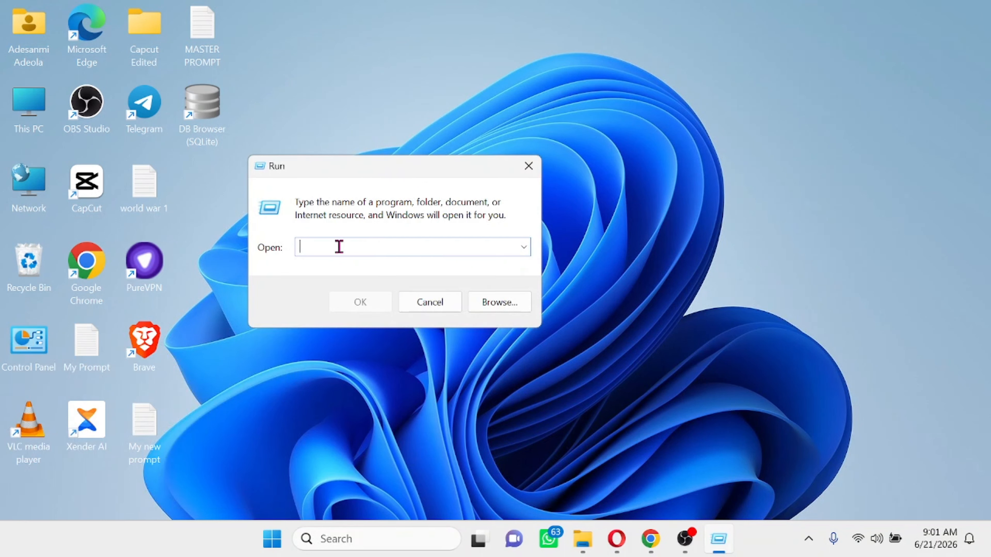
# - Run systempropertiesadvanced to open System Properties on the Advanced tab, centered
pyautogui.write('systempropertiesadvanced')
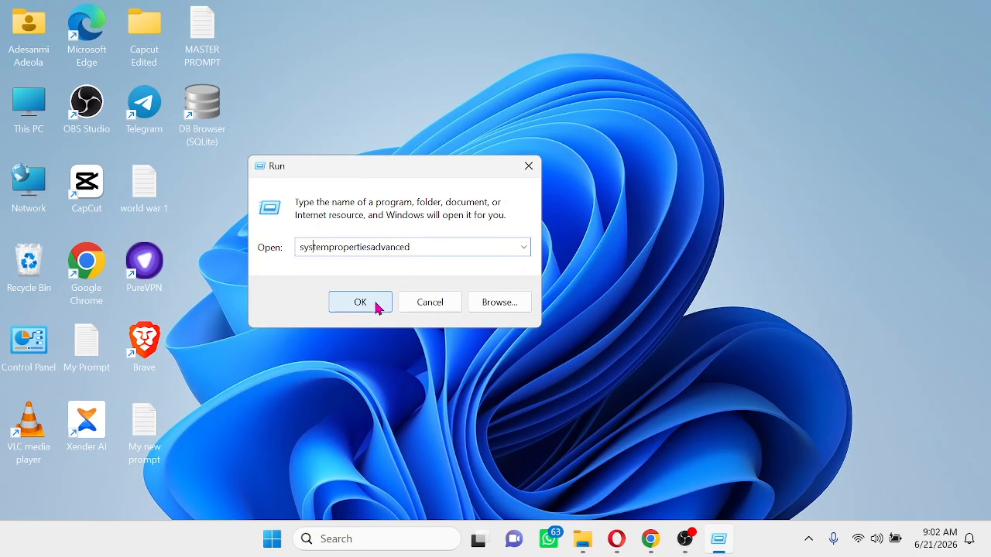
pyautogui.click(375, 303)
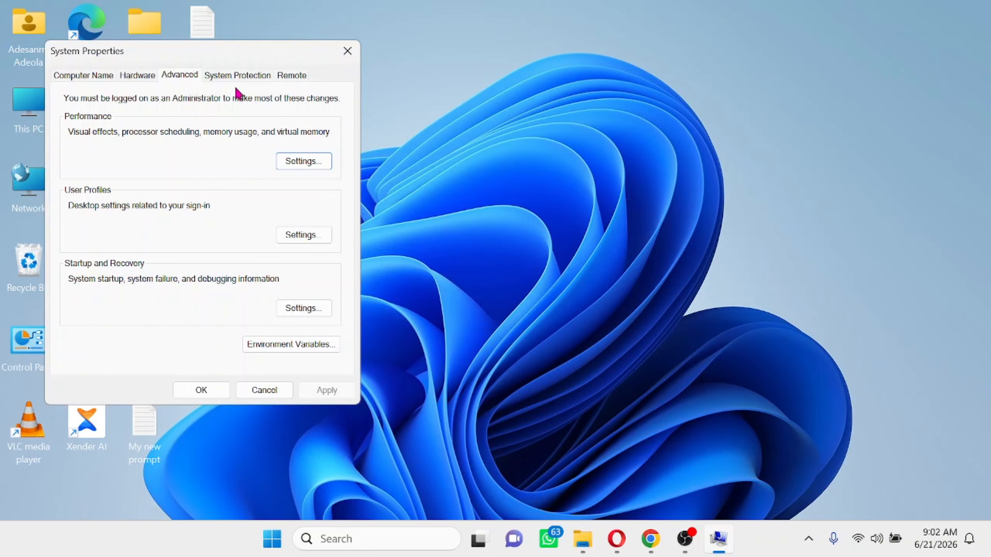
pyautogui.moveTo(219, 58); pyautogui.dragTo(423, 77)
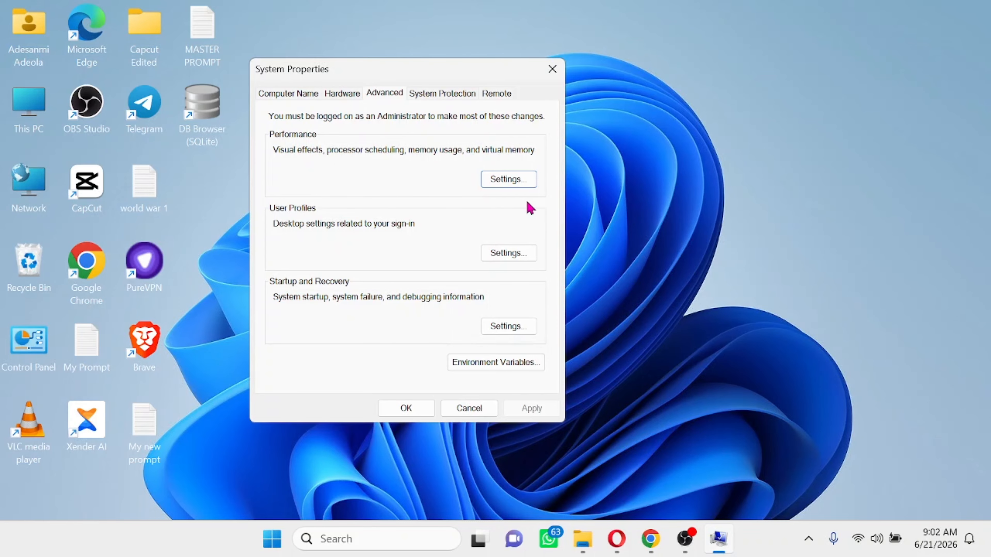
# - Open Performance Options and toggle 'Animations in the taskbar' under Visual Effects
pyautogui.click(503, 182)
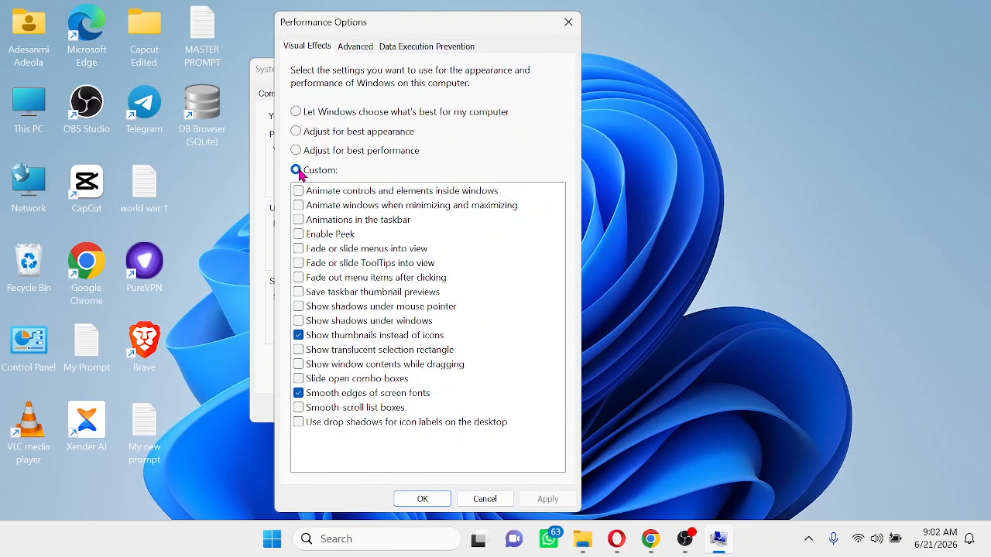
pyautogui.click(298, 220)
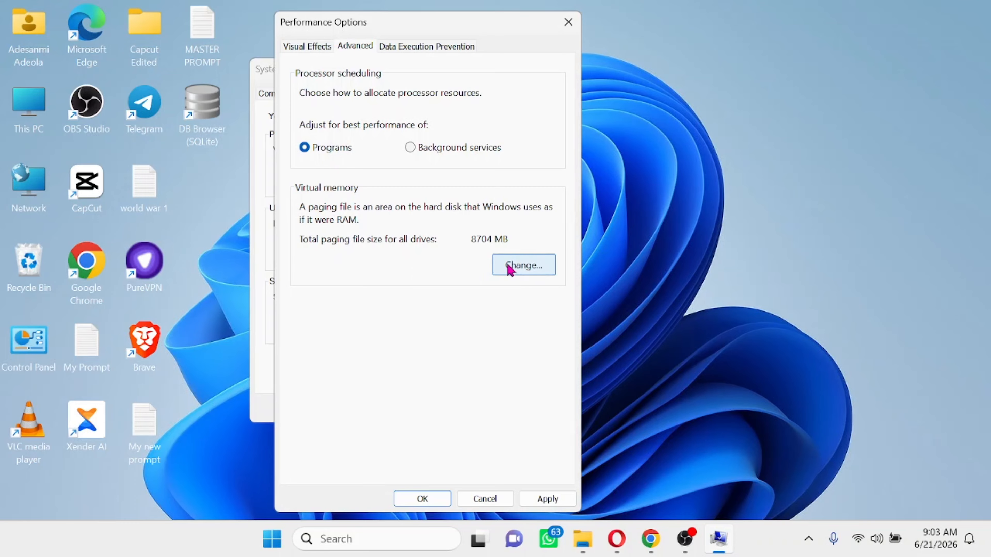
# - In Virtual Memory, disable automatic paging file management and choose Custom size for drive C:
pyautogui.click(519, 267)
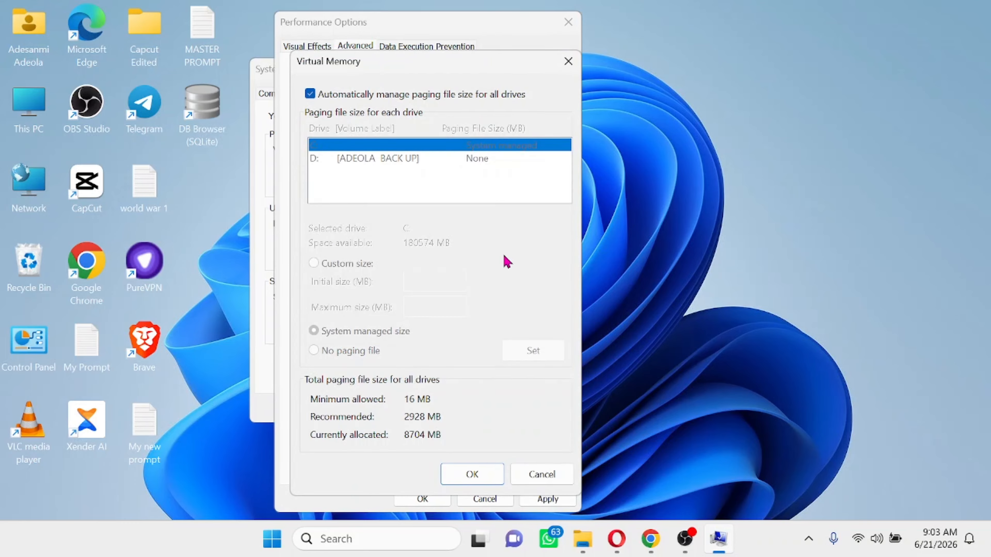
pyautogui.click(311, 94)
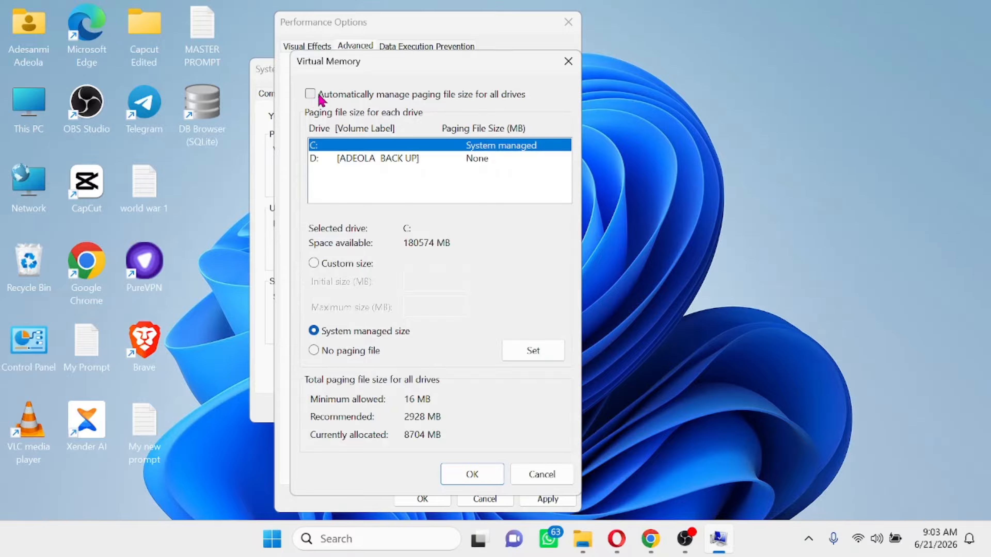
pyautogui.click(317, 267)
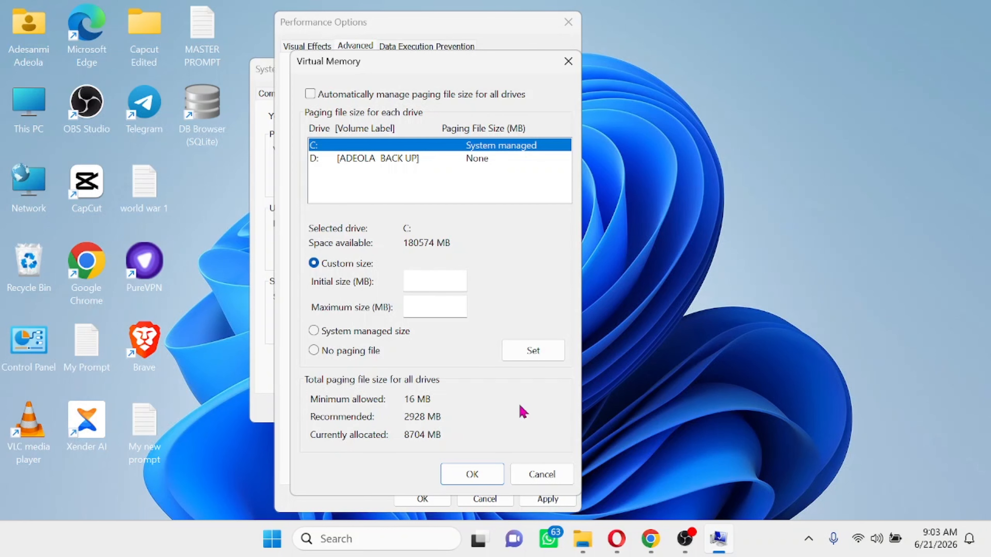
pyautogui.click(393, 541)
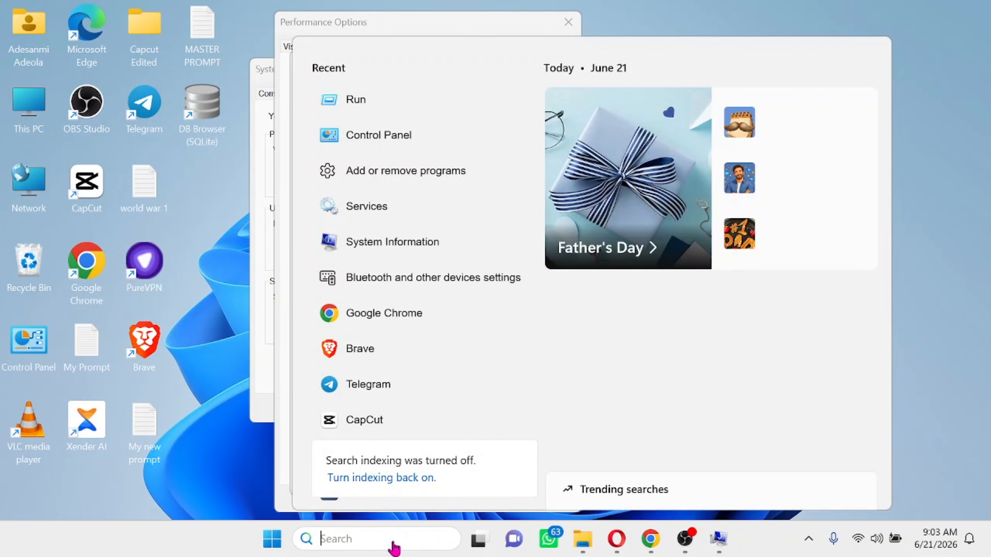
# - Open Calculator and enter 1536 ×
pyautogui.write('calculator')
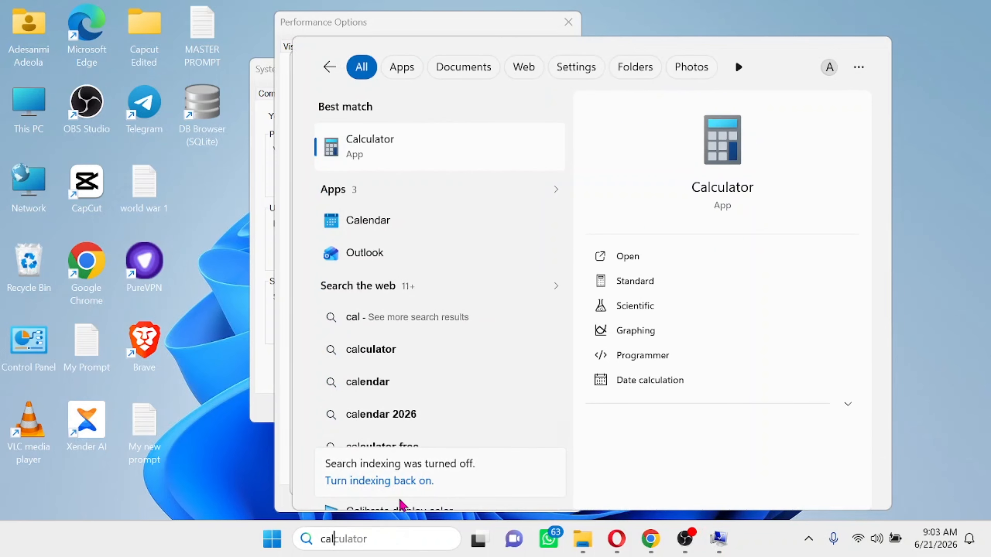
pyautogui.click(366, 152)
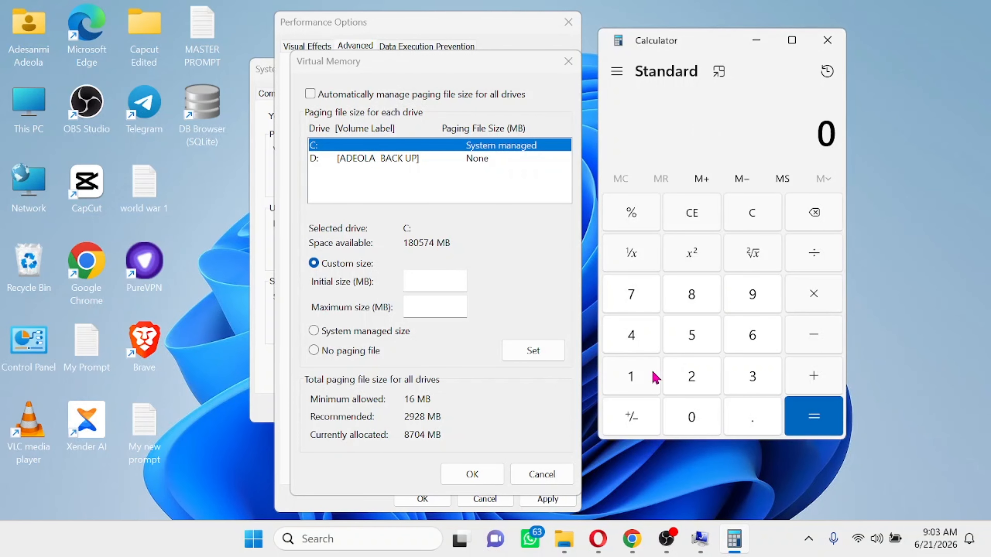
pyautogui.click(646, 381)
pyautogui.click(699, 338)
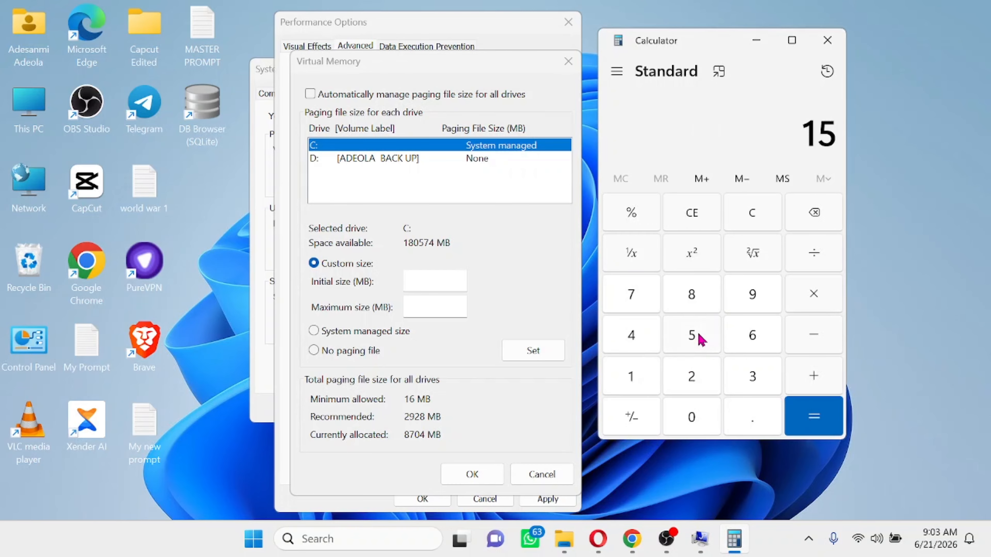
pyautogui.click(757, 384)
pyautogui.click(757, 340)
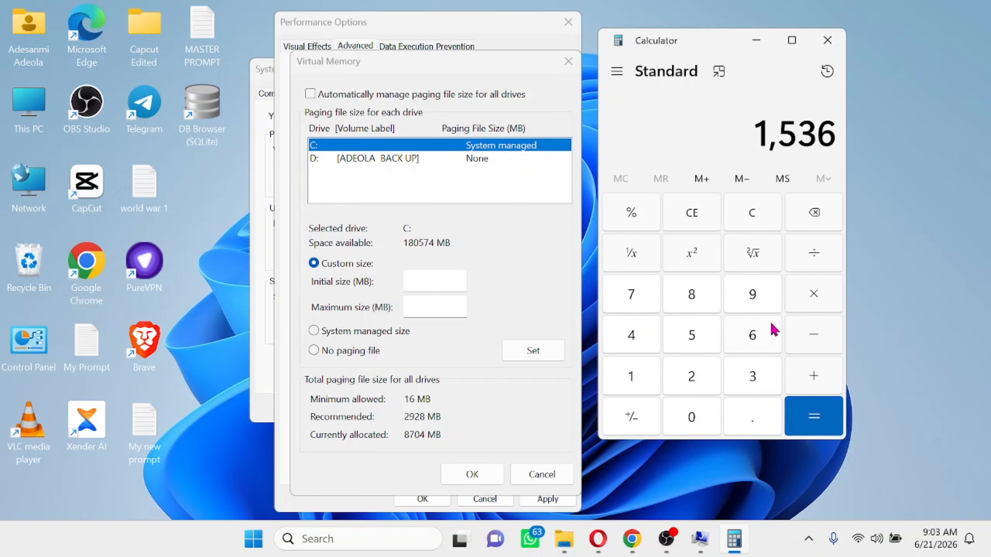
pyautogui.click(814, 293)
# - Open System Information and find the 16.0 GB Installed Physical Memory
pyautogui.click(360, 540)
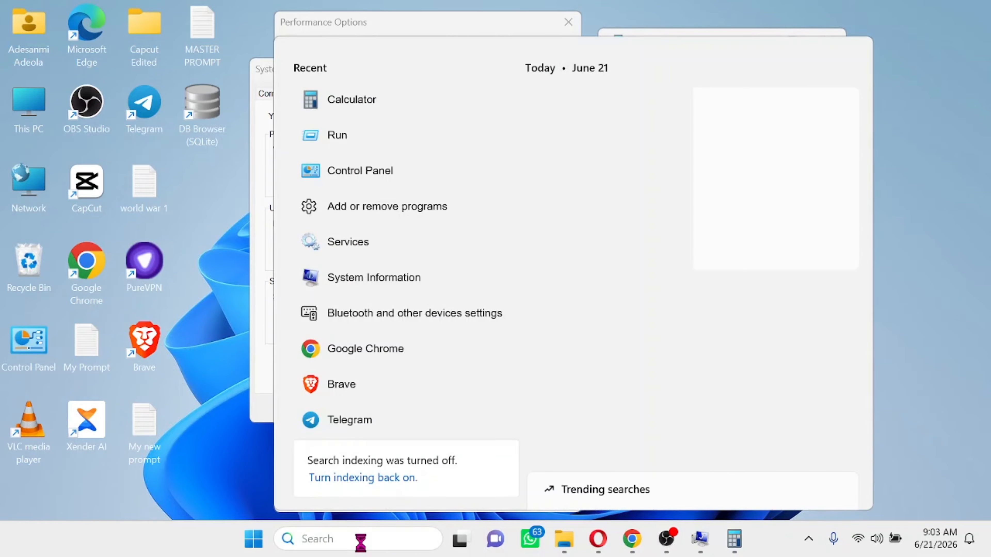
pyautogui.write('system')
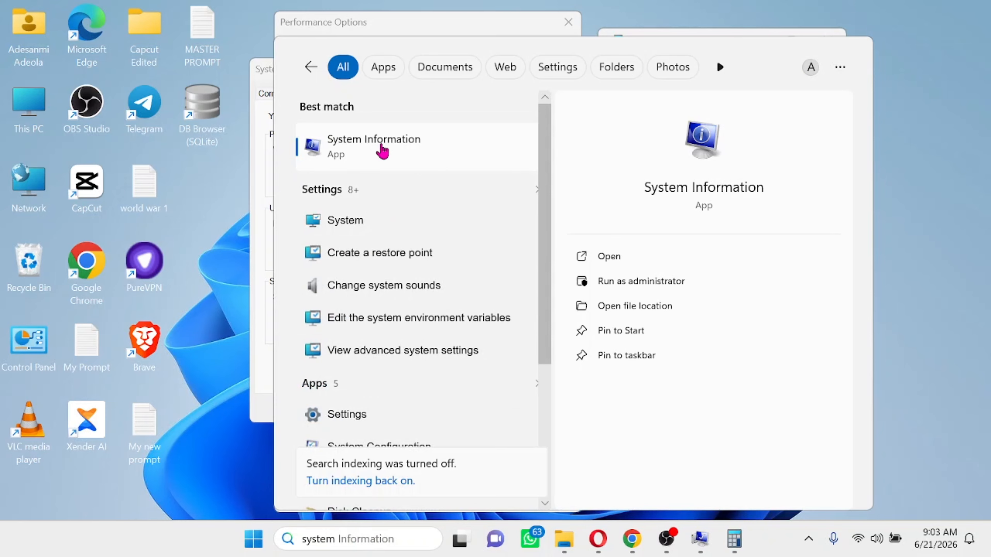
pyautogui.click(380, 150)
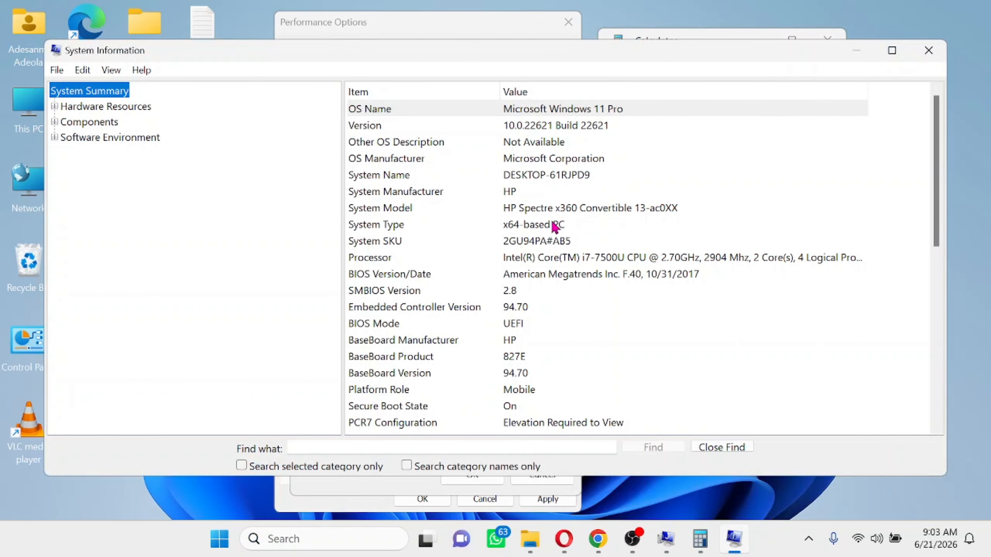
pyautogui.scroll(-7, 553, 224)
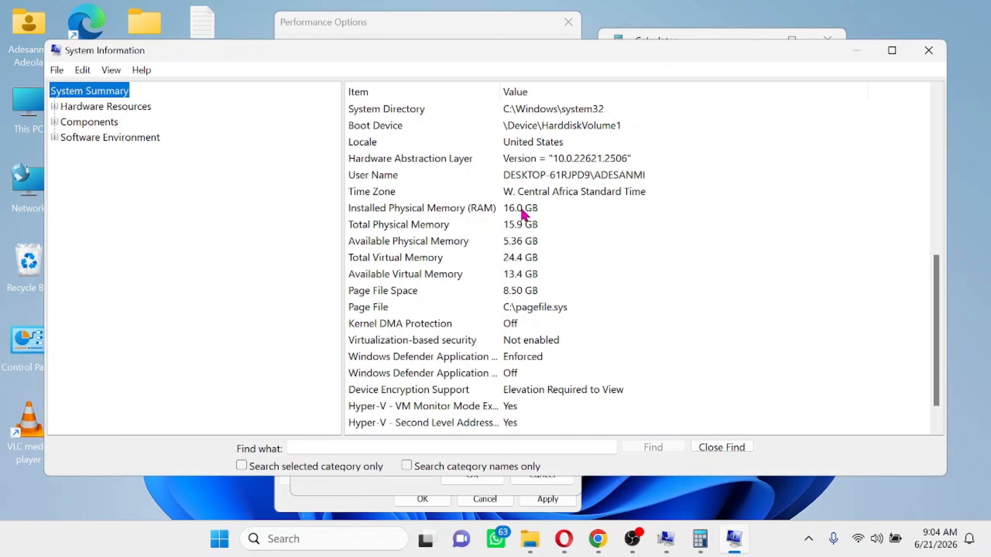
# - Finish 1536 × 16 = 24,576 in Calculator and return to the Virtual Memory dialog
pyautogui.click(701, 548)
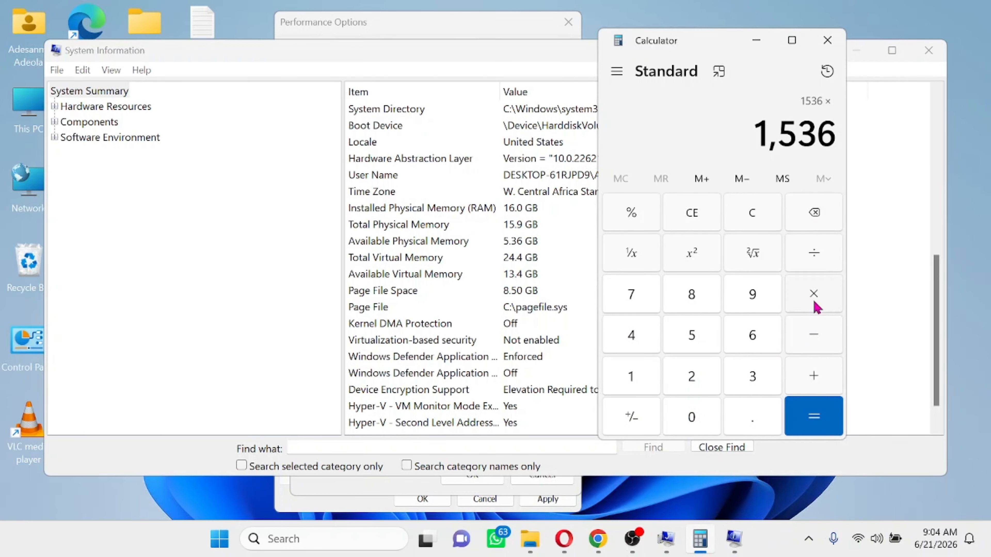
pyautogui.click(634, 379)
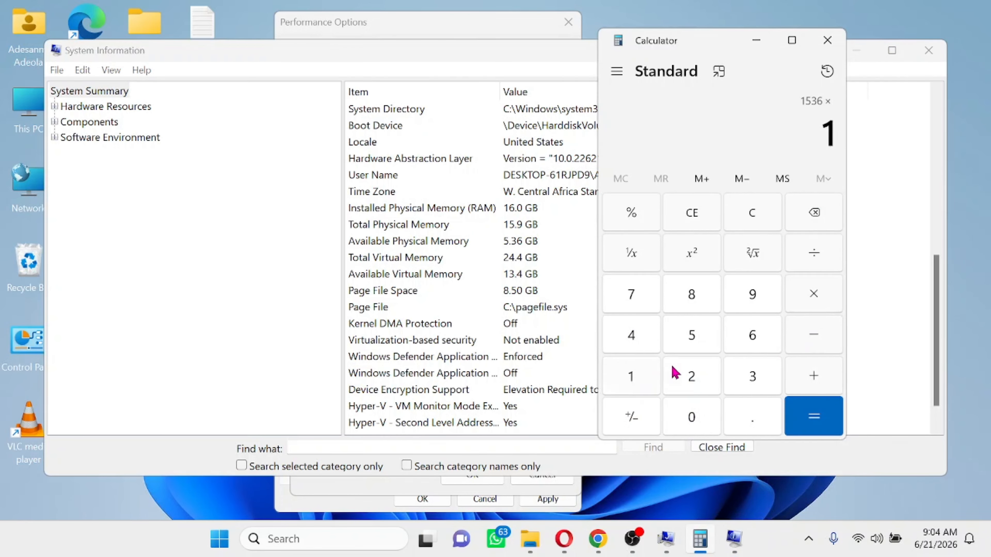
pyautogui.click(749, 339)
pyautogui.click(814, 415)
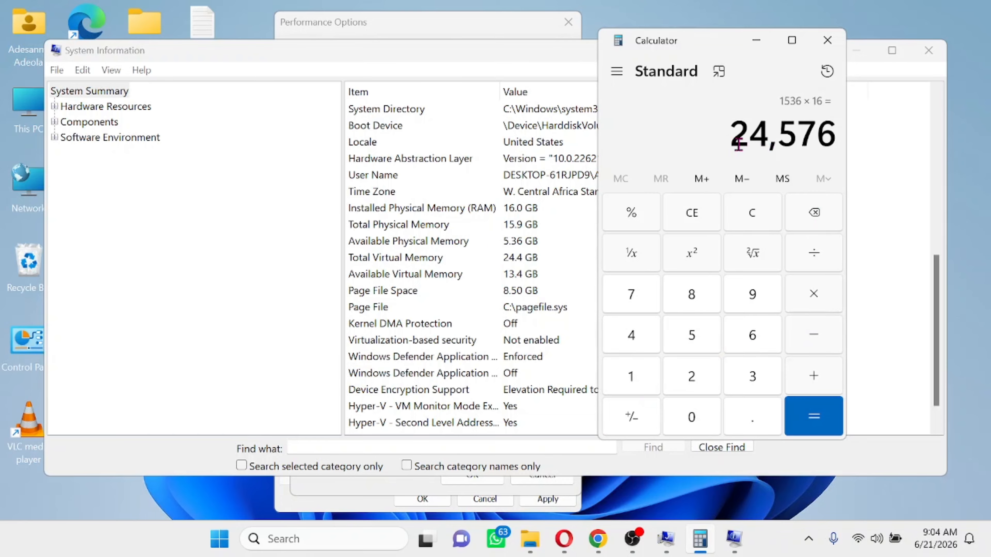
pyautogui.click(492, 29)
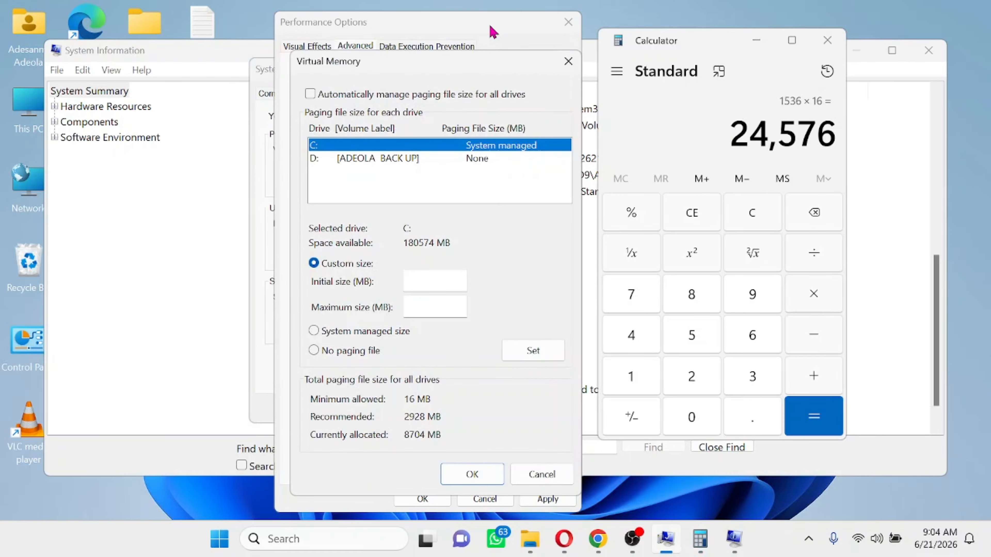
# - Enter 24576 MB as both the initial and maximum paging file size for C:
pyautogui.click(436, 276)
pyautogui.write('2456')
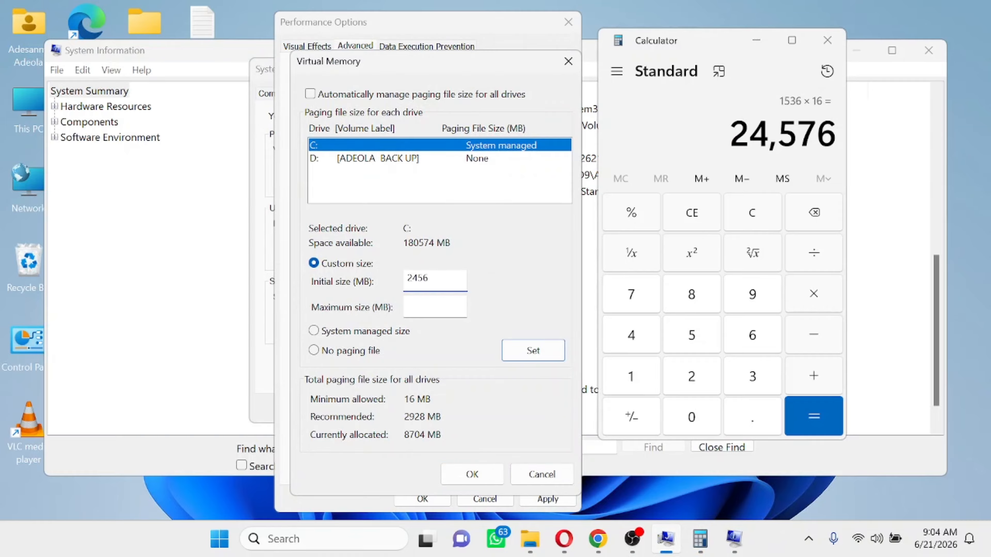
pyautogui.press('BackSpace')
pyautogui.write('76')
pyautogui.click(428, 310)
pyautogui.write('24576')
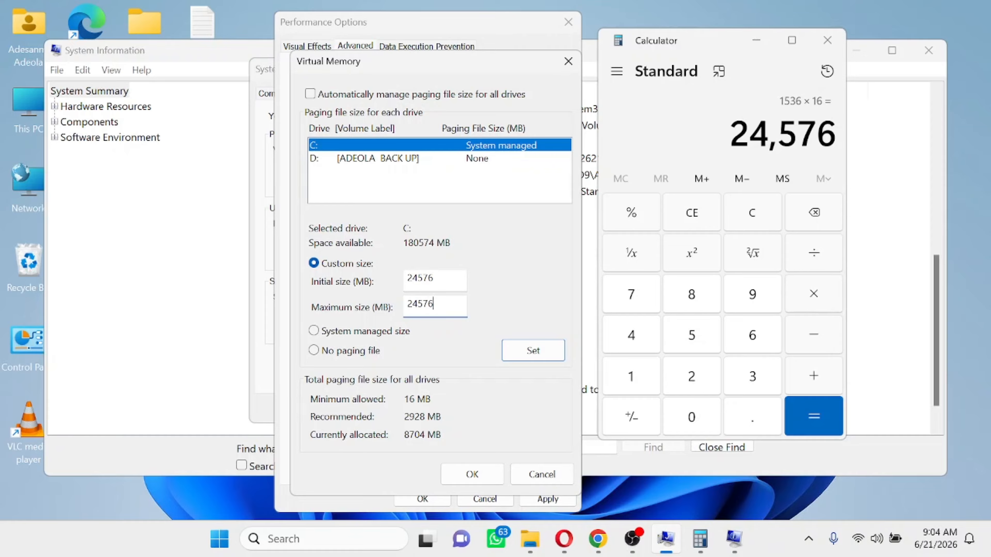
# - Set the 24576 MB paging file, acknowledge the restart notice, and close all system windows
pyautogui.click(827, 40)
pyautogui.click(927, 61)
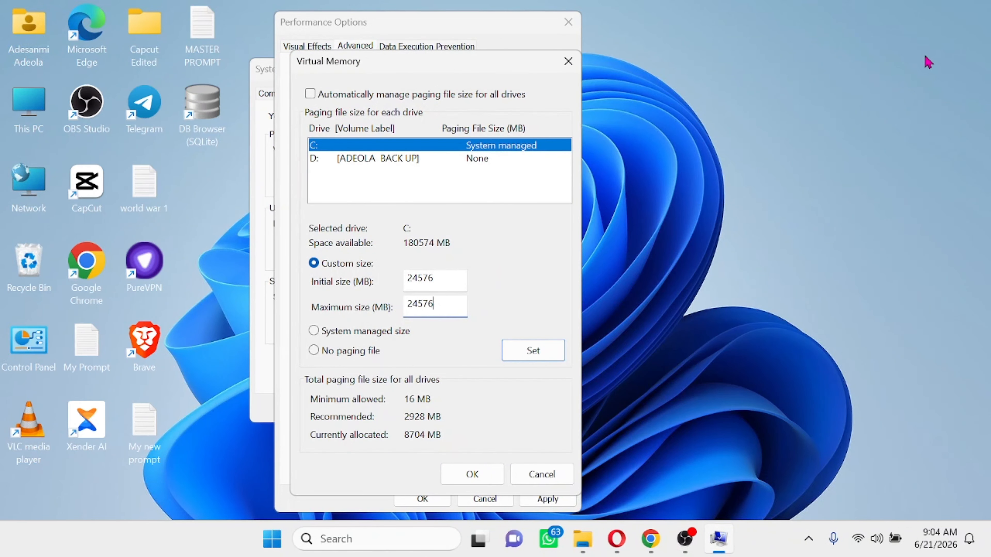
pyautogui.click(543, 361)
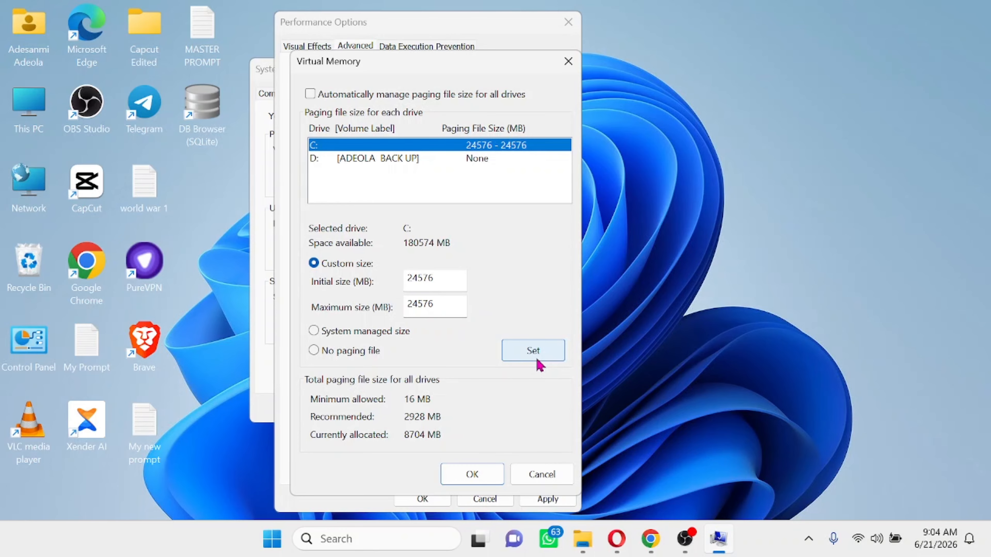
pyautogui.click(472, 476)
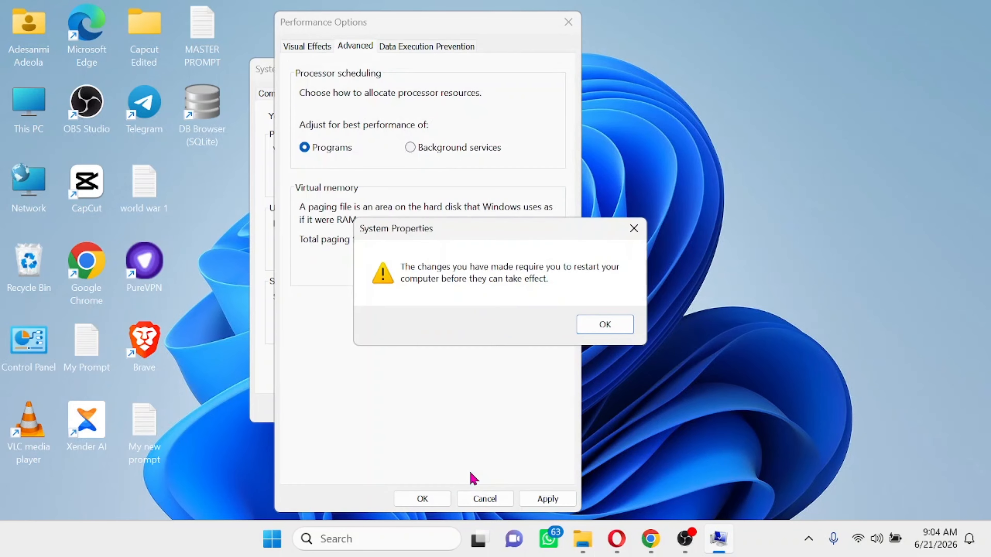
pyautogui.click(606, 324)
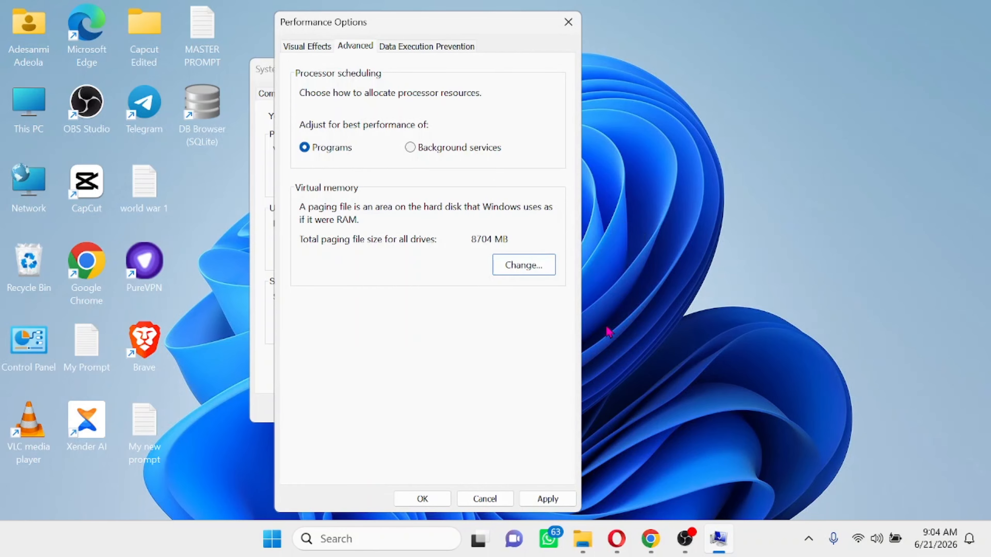
pyautogui.click(552, 500)
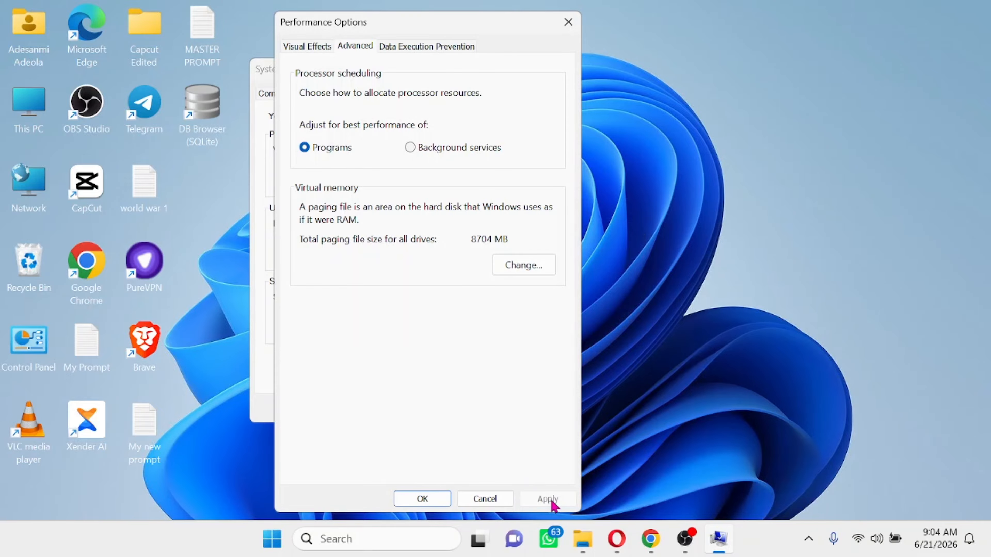
pyautogui.click(422, 499)
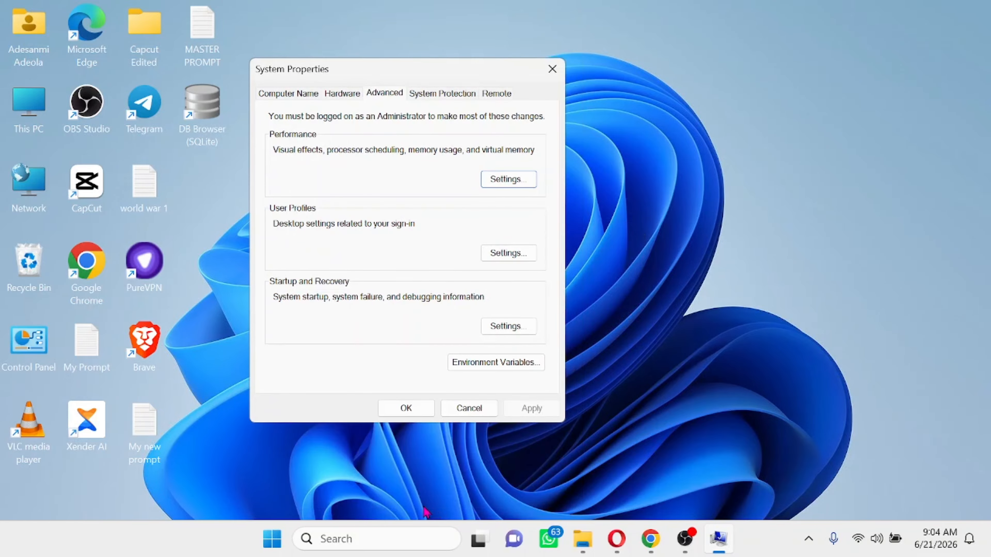
pyautogui.click(552, 69)
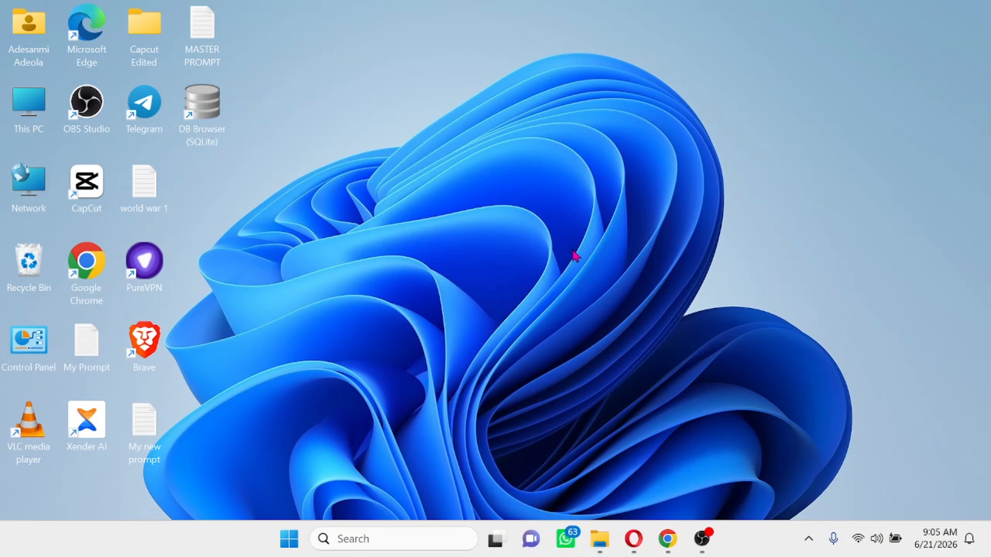
pyautogui.rightClick(292, 547)
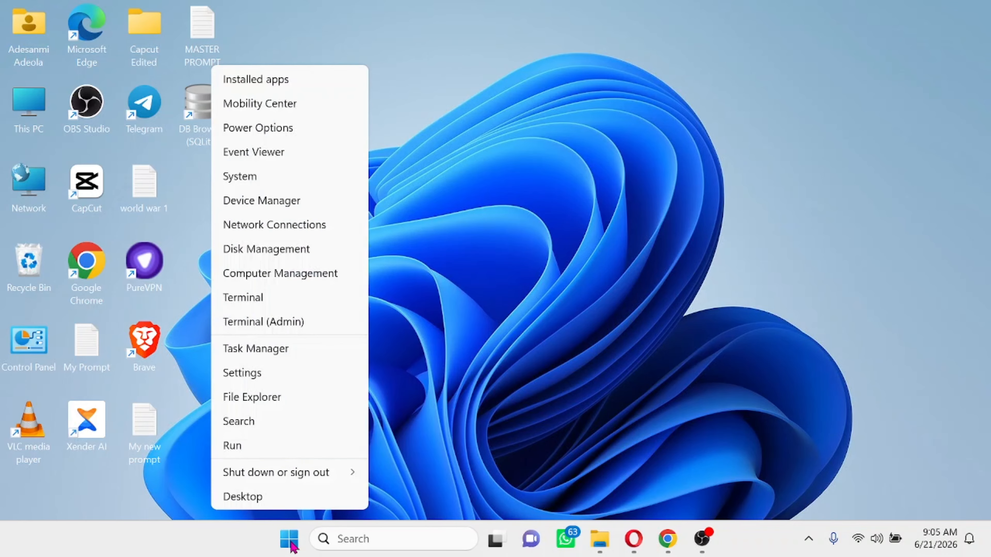
pyautogui.click(257, 351)
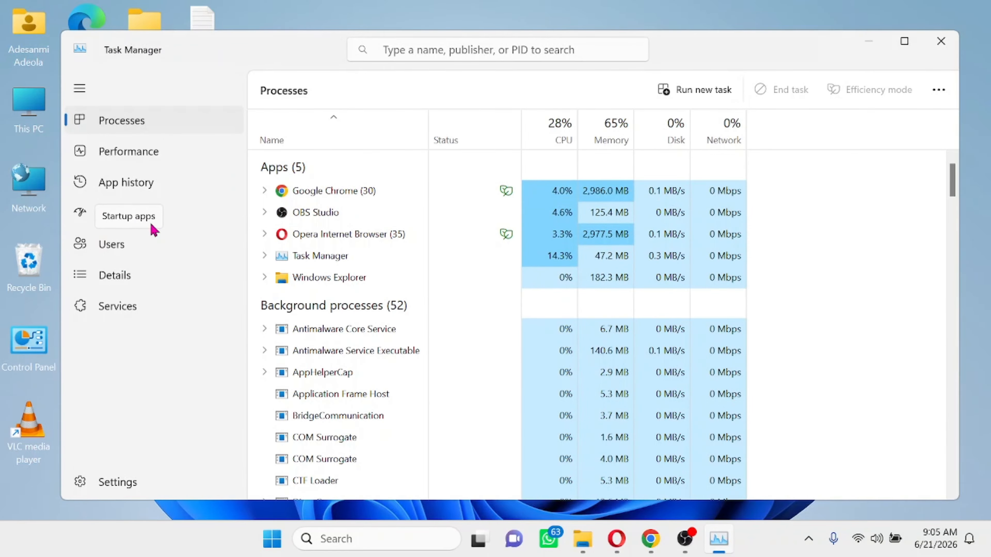
pyautogui.click(141, 218)
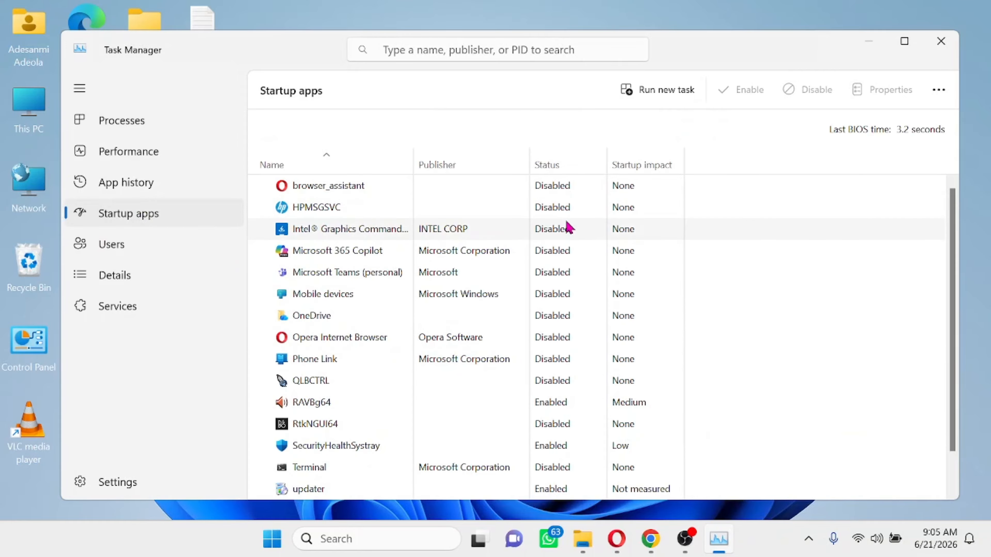
pyautogui.scroll(-2, 568, 227)
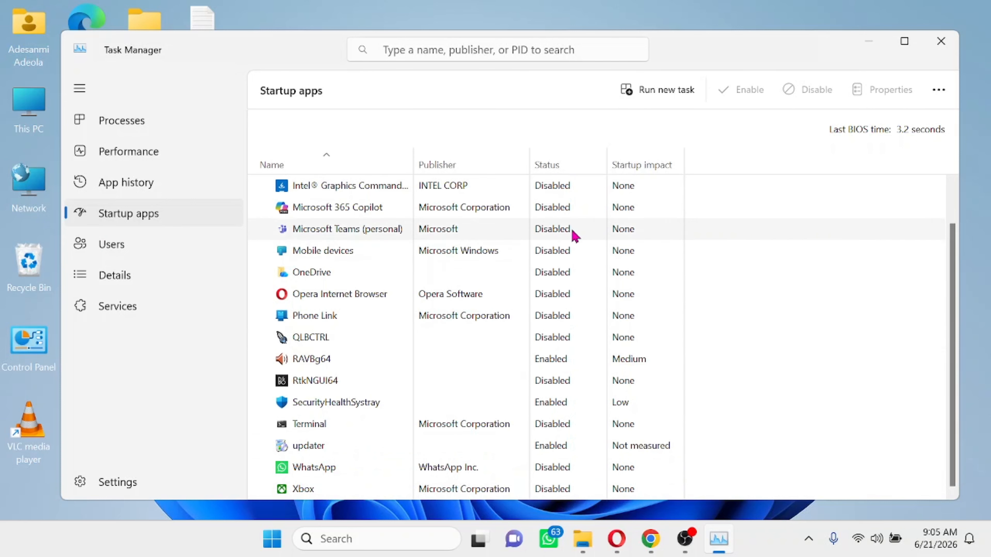
pyautogui.scroll(2, 555, 280)
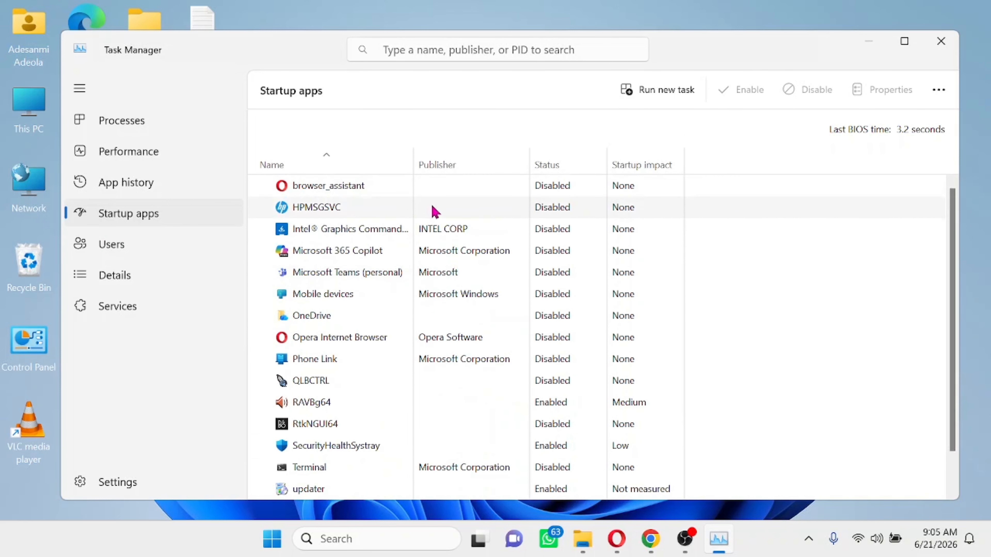
pyautogui.rightClick(345, 212)
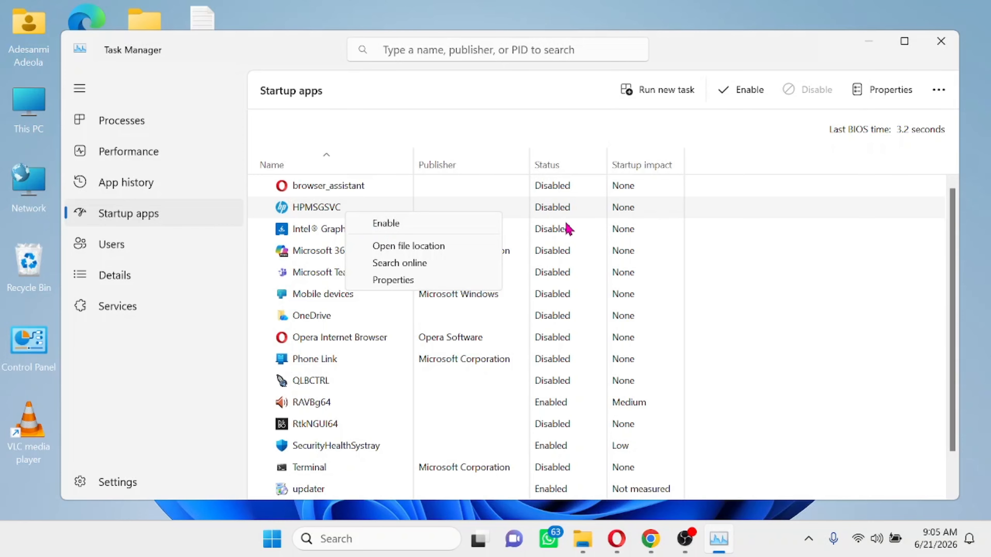
pyautogui.click(570, 149)
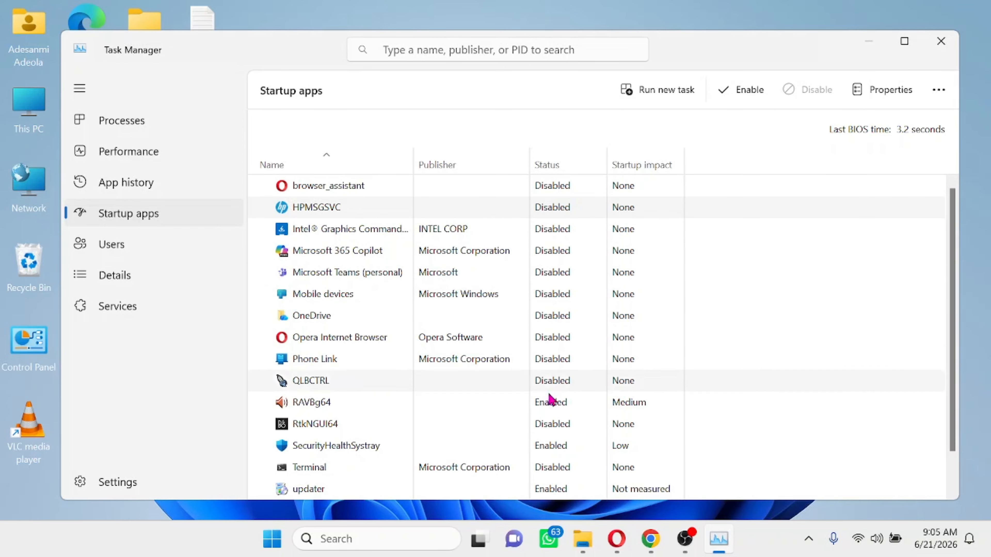
pyautogui.scroll(-2, 551, 399)
pyautogui.scroll(2, 551, 432)
pyautogui.click(933, 55)
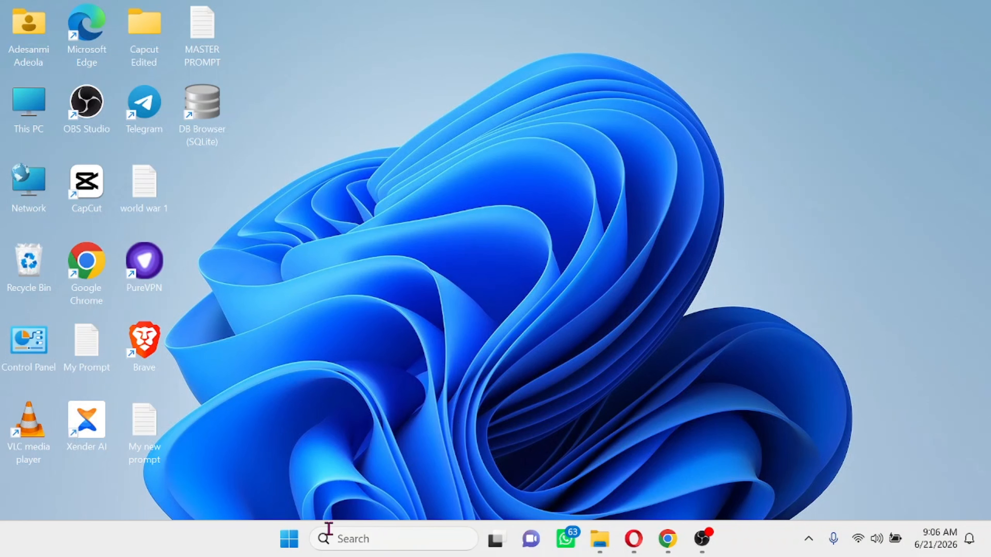
# - Search 'serv' to open the Services console and scroll down the services list
pyautogui.click(365, 539)
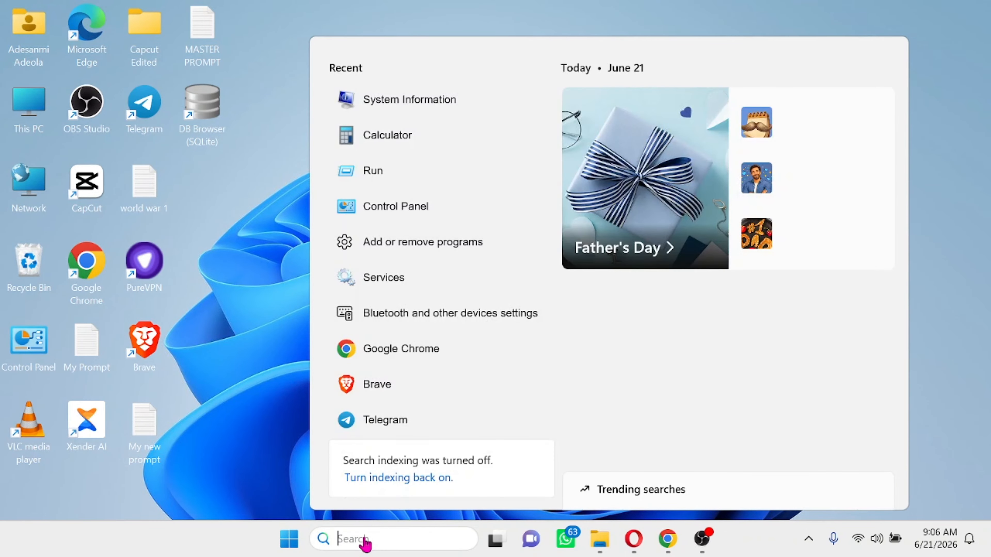
pyautogui.write('serv')
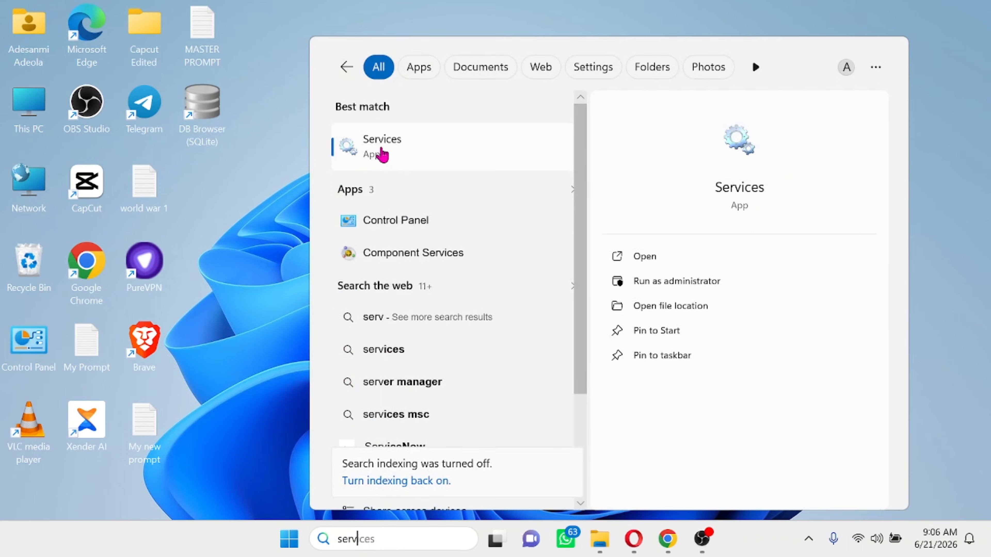
pyautogui.click(382, 155)
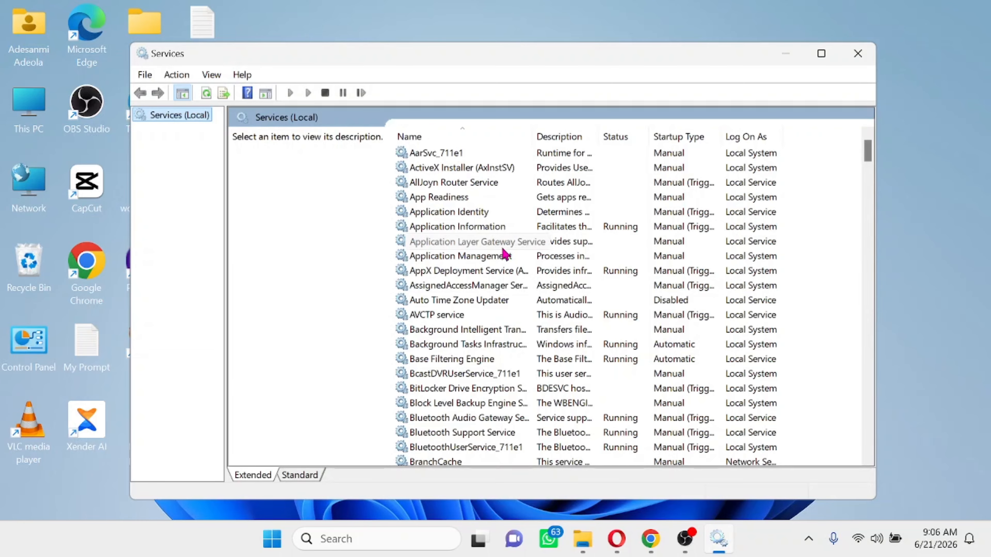
pyautogui.scroll(-20, 504, 308)
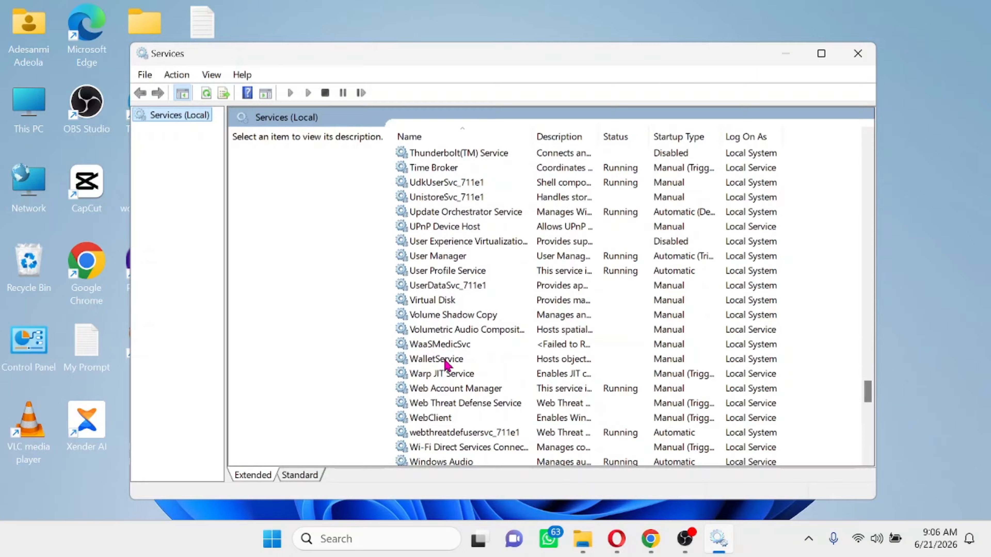
# - Set the WalletService startup type to Disabled and apply it
pyautogui.doubleClick(445, 359)
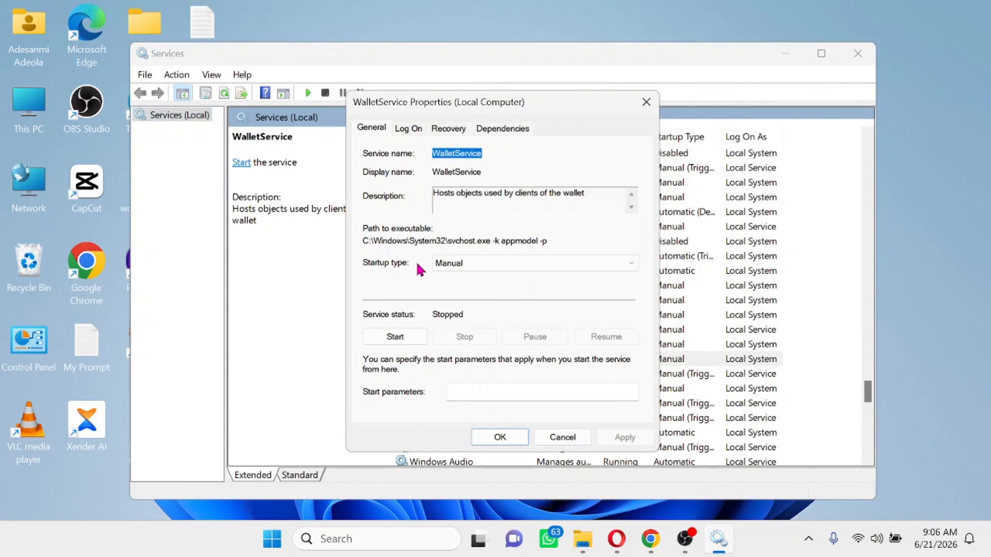
pyautogui.click(511, 266)
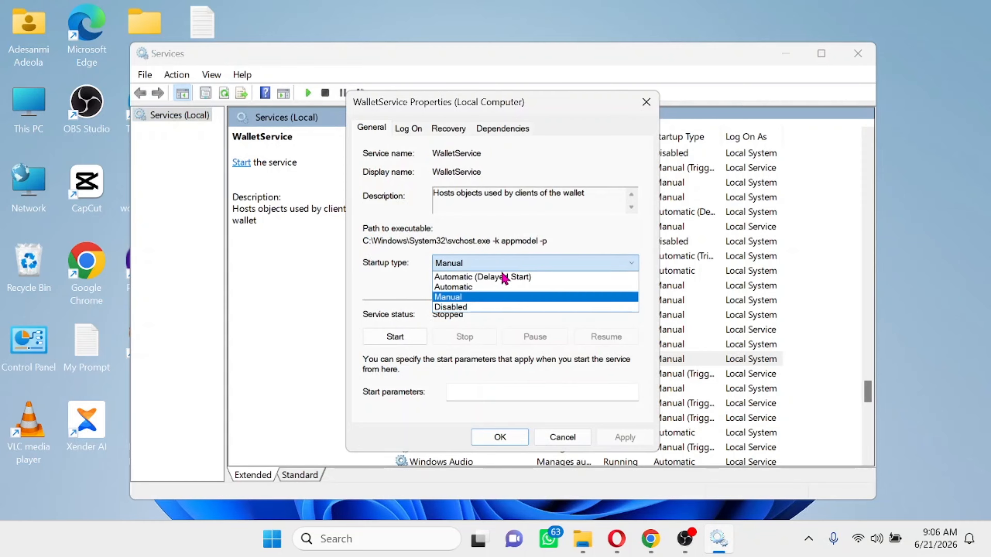
pyautogui.click(467, 307)
pyautogui.click(631, 439)
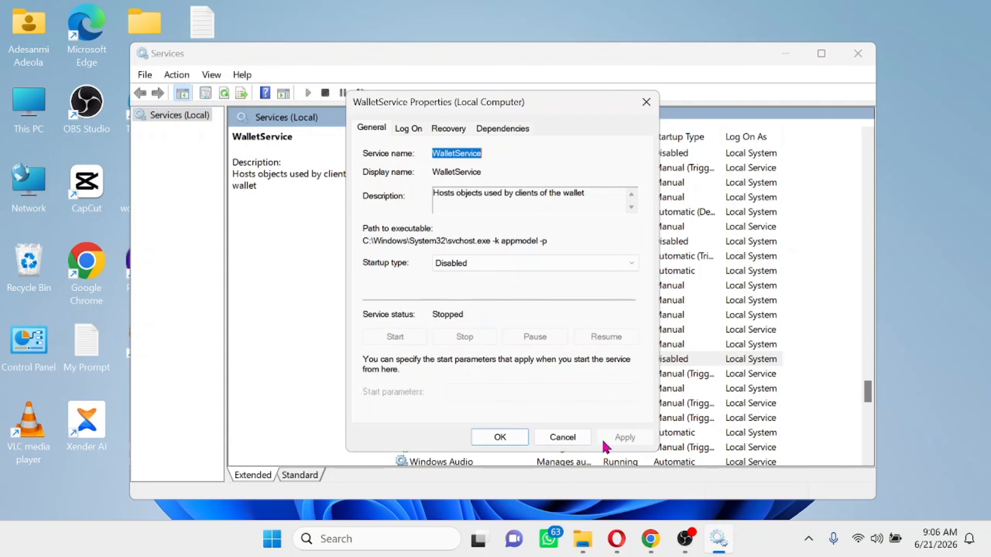
pyautogui.click(500, 437)
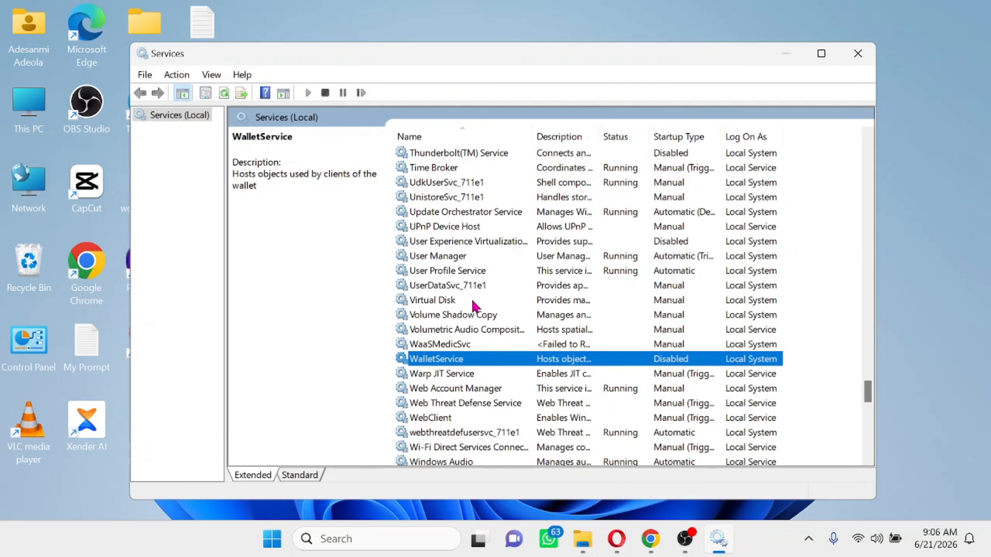
# - Set the Parental Controls service startup type to Disabled and apply it
pyautogui.scroll(6, 473, 306)
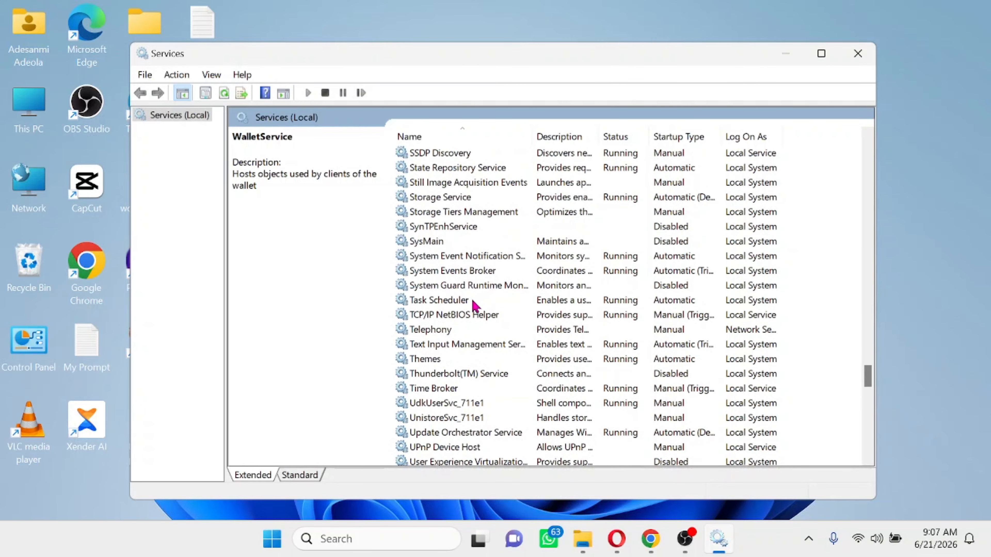
pyautogui.scroll(5, 474, 306)
pyautogui.scroll(2, 474, 306)
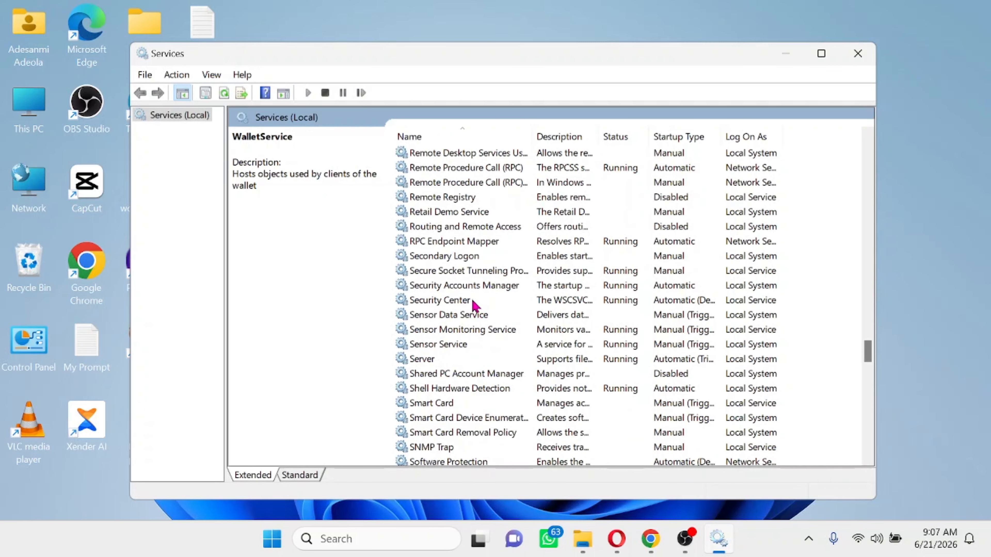
pyautogui.scroll(4, 474, 306)
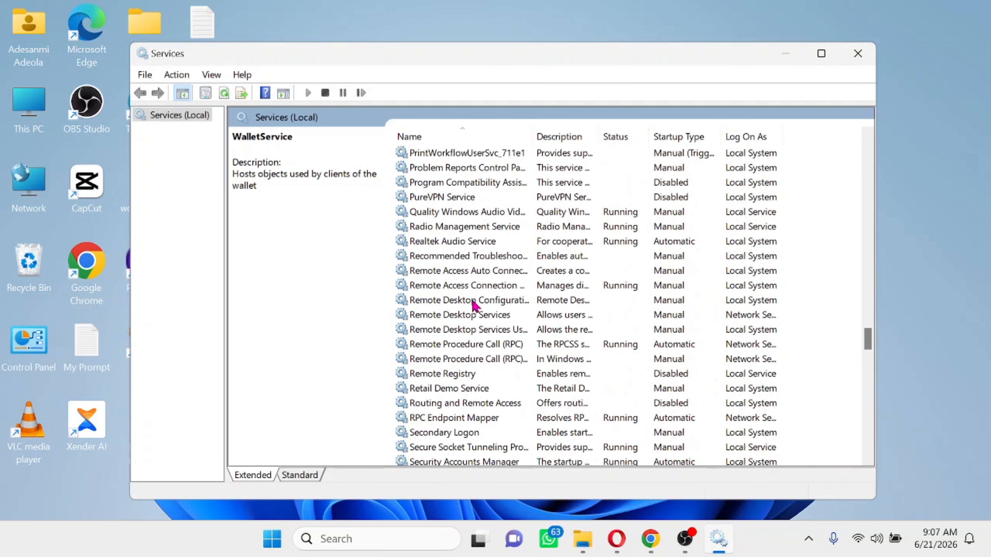
pyautogui.scroll(2, 474, 306)
pyautogui.scroll(1, 473, 306)
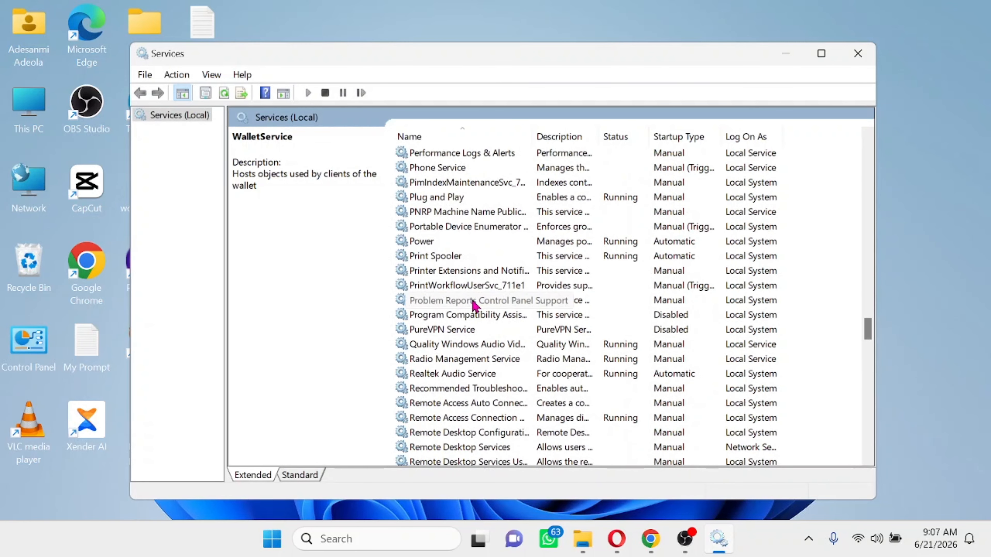
pyautogui.scroll(6, 474, 301)
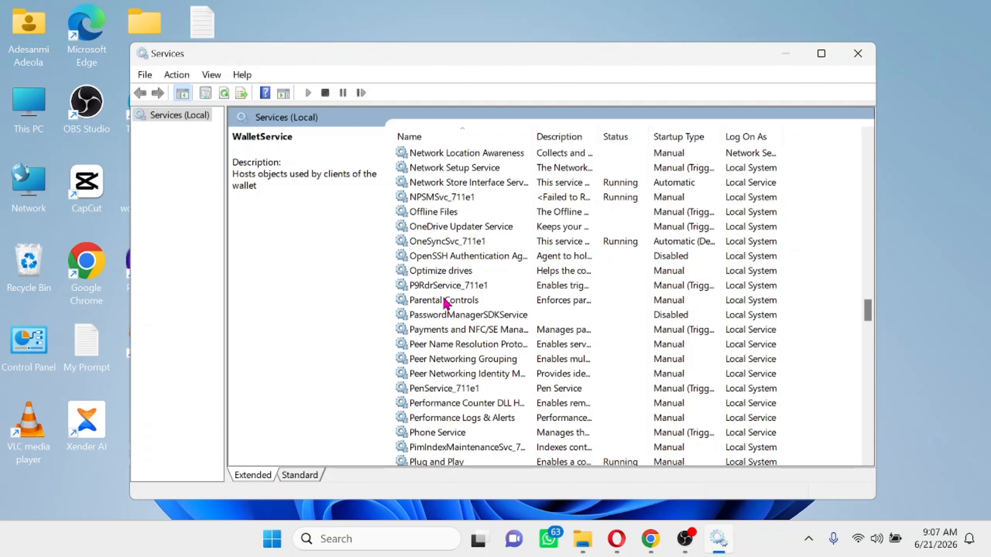
pyautogui.doubleClick(446, 301)
pyautogui.click(452, 274)
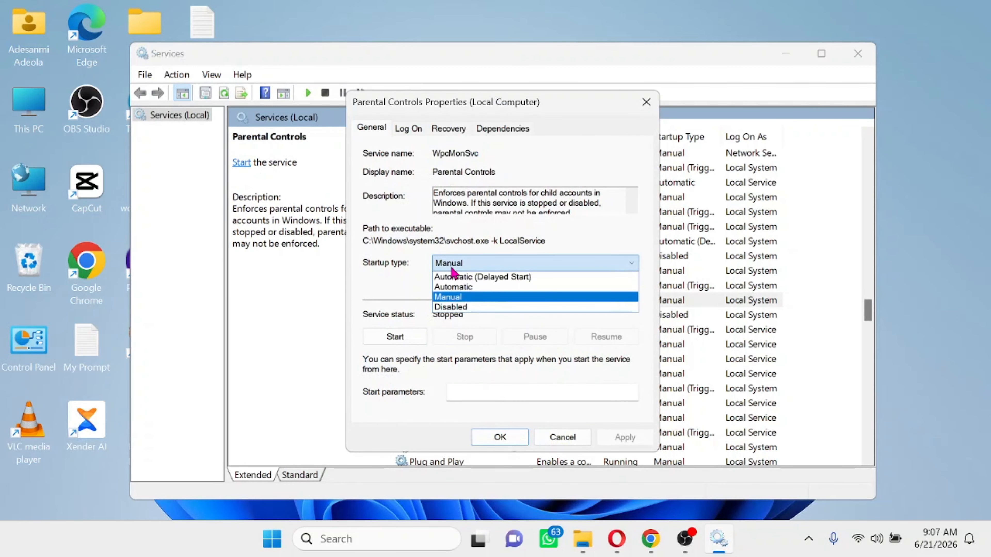
pyautogui.click(460, 308)
pyautogui.click(625, 440)
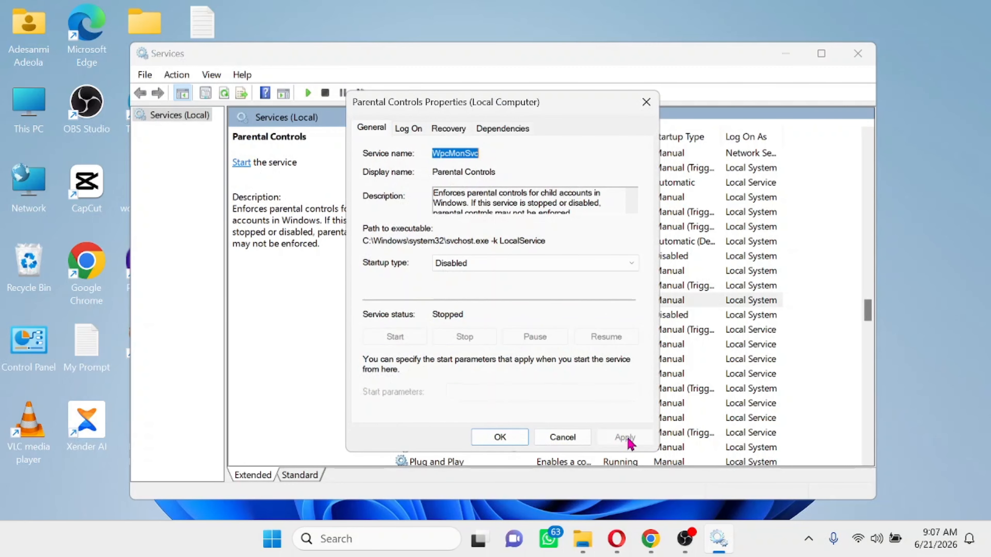
pyautogui.click(510, 446)
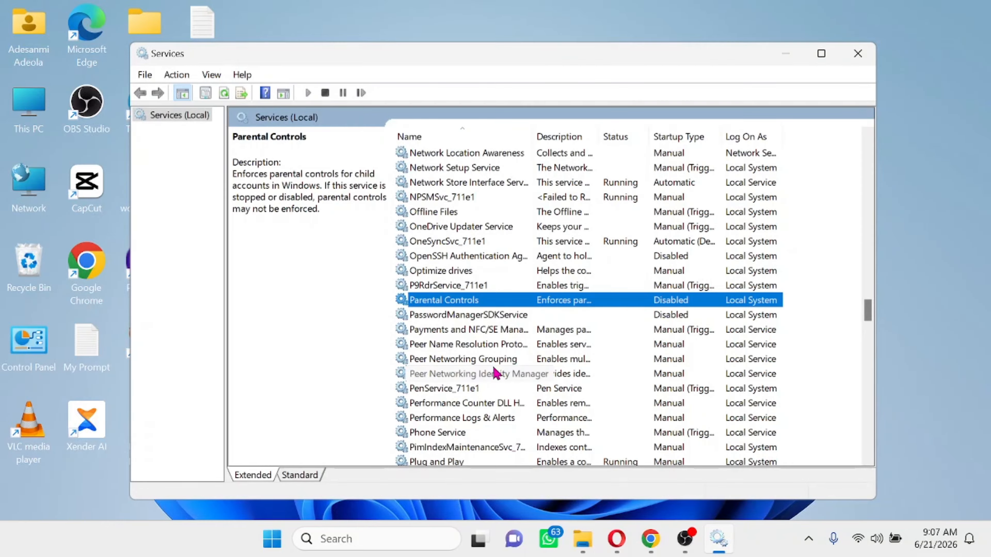
# - Set the Downloaded Maps Manager service startup type to Disabled
pyautogui.scroll(7, 495, 308)
pyautogui.scroll(18, 495, 306)
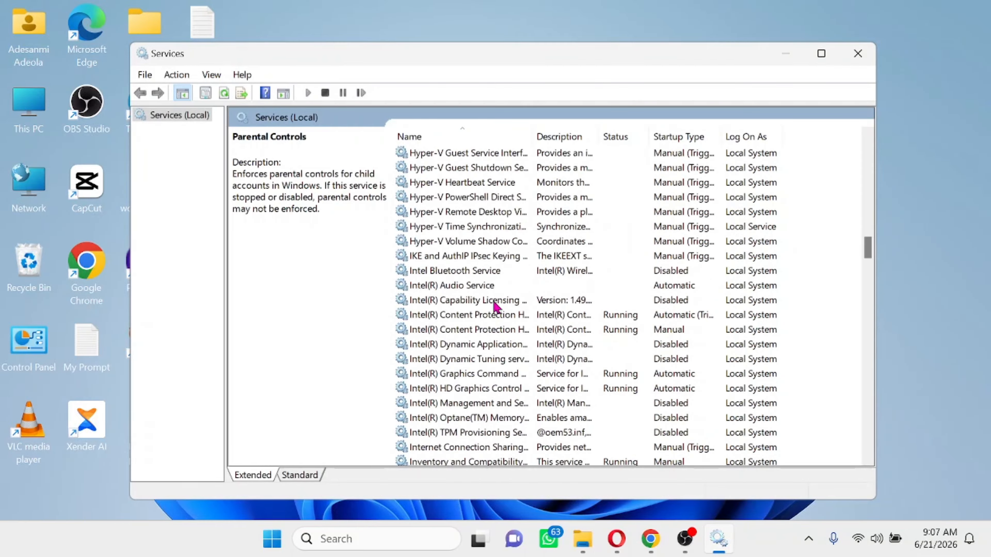
pyautogui.scroll(7, 495, 306)
pyautogui.doubleClick(466, 374)
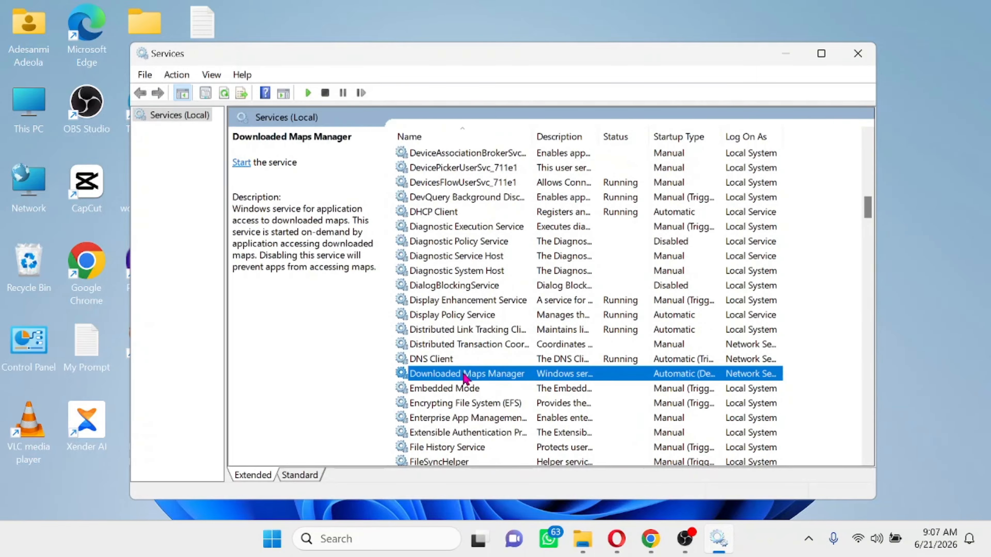
pyautogui.click(460, 268)
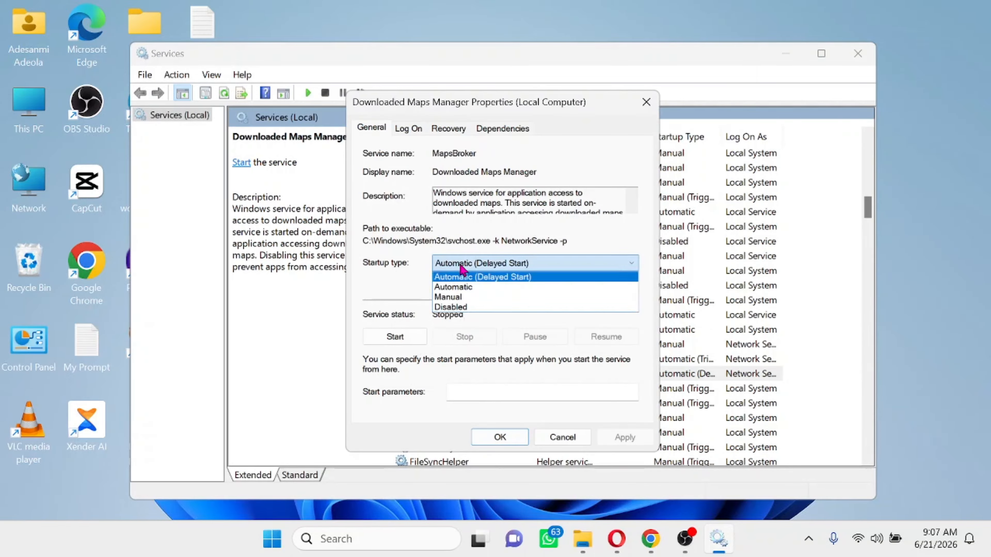
pyautogui.click(460, 308)
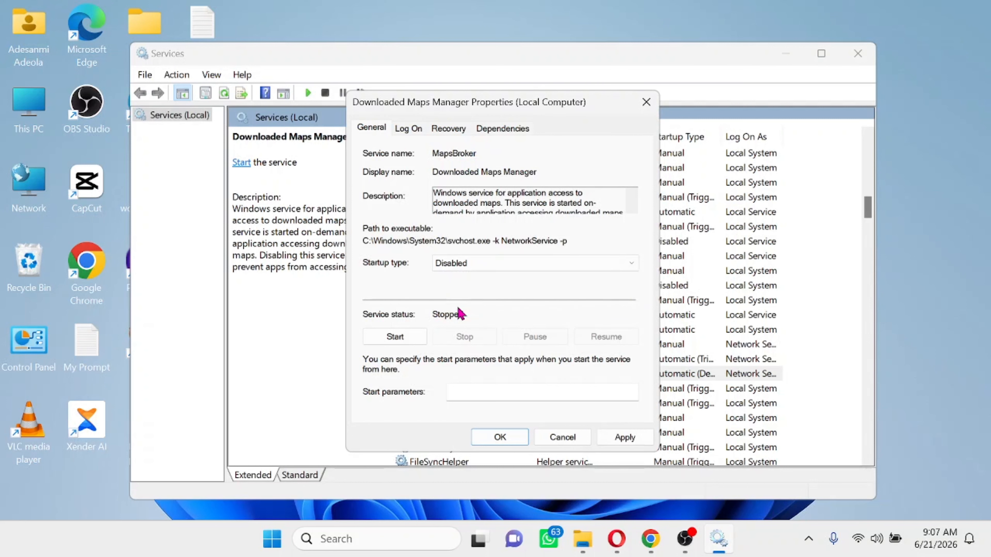
pyautogui.click(622, 438)
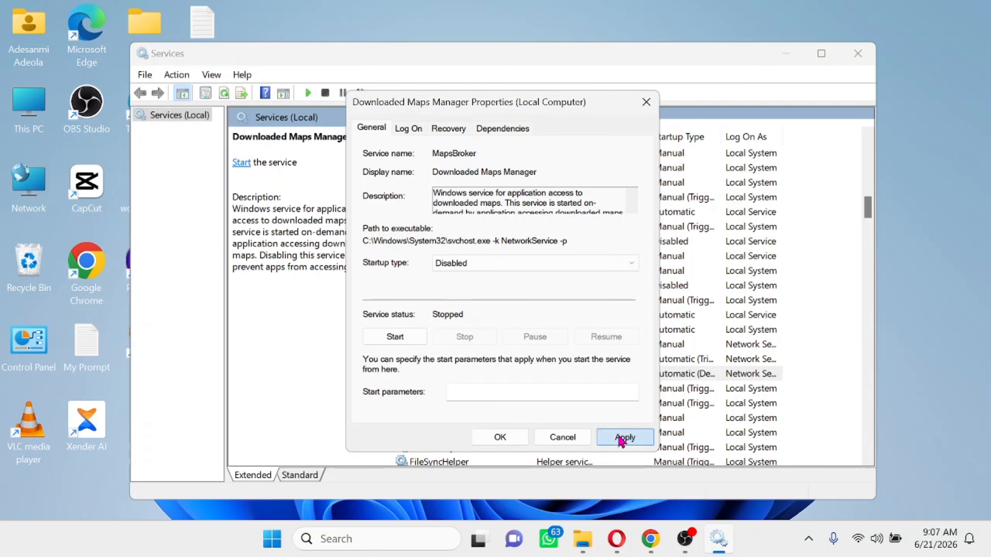
pyautogui.click(509, 437)
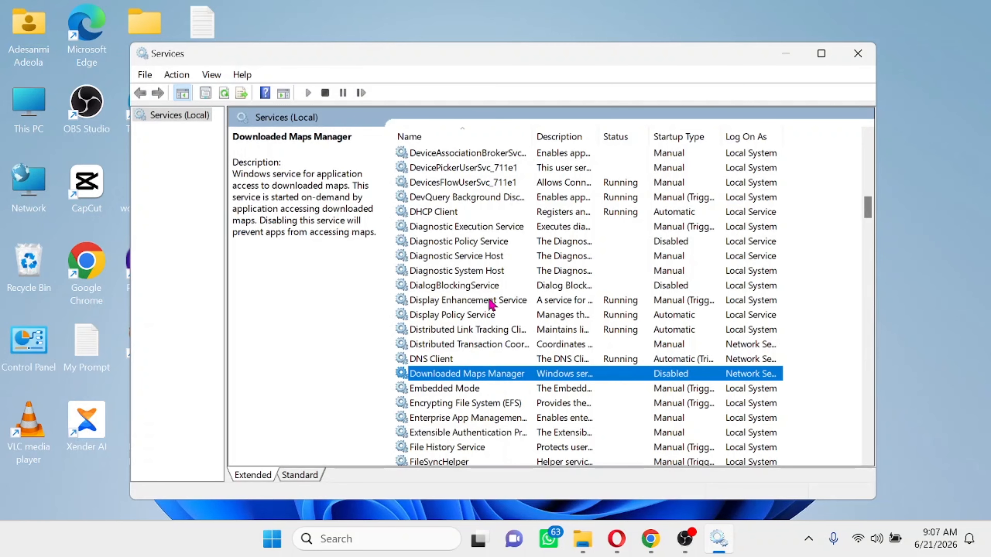
# - Set Connected User Experiences and Telemetry startup type to Disabled
pyautogui.scroll(9, 488, 243)
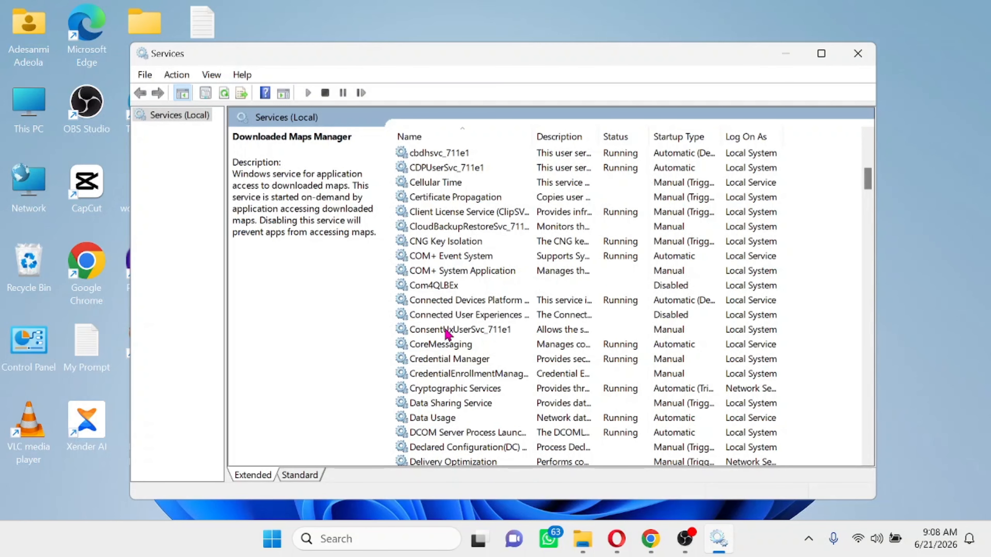
pyautogui.doubleClick(436, 319)
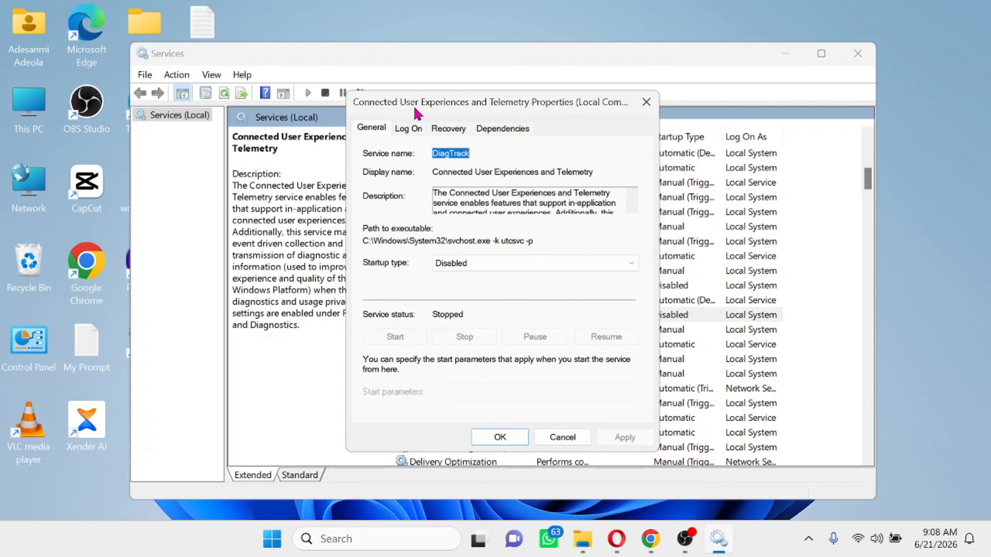
pyautogui.click(475, 264)
pyautogui.click(448, 308)
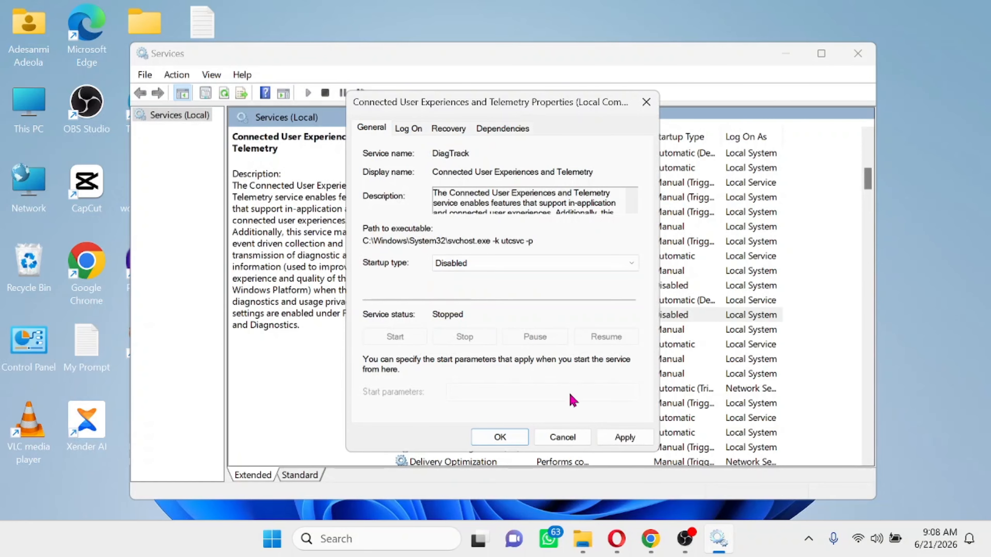
pyautogui.click(627, 439)
pyautogui.click(503, 439)
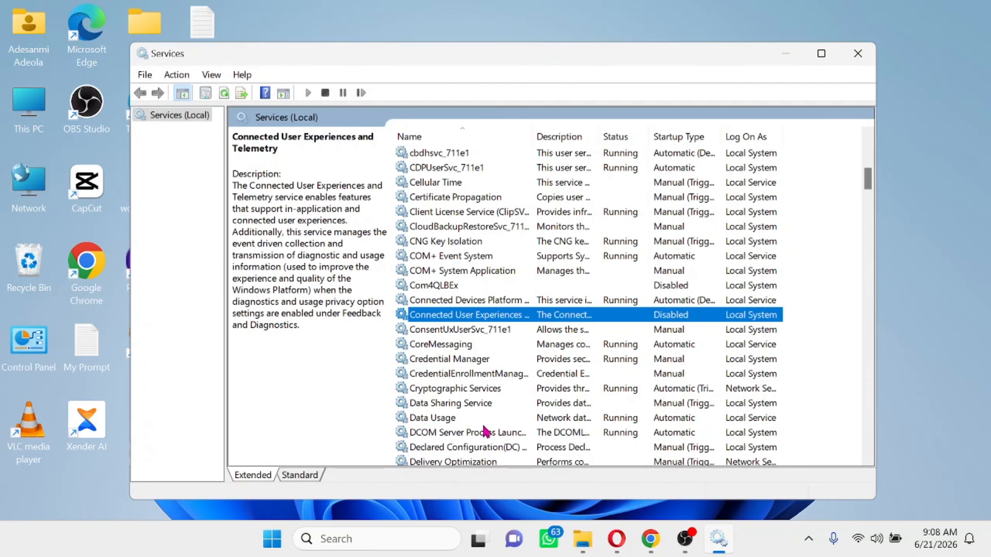
# - Set the BitLocker Drive Encryption Service startup type to Disabled
pyautogui.scroll(6, 507, 312)
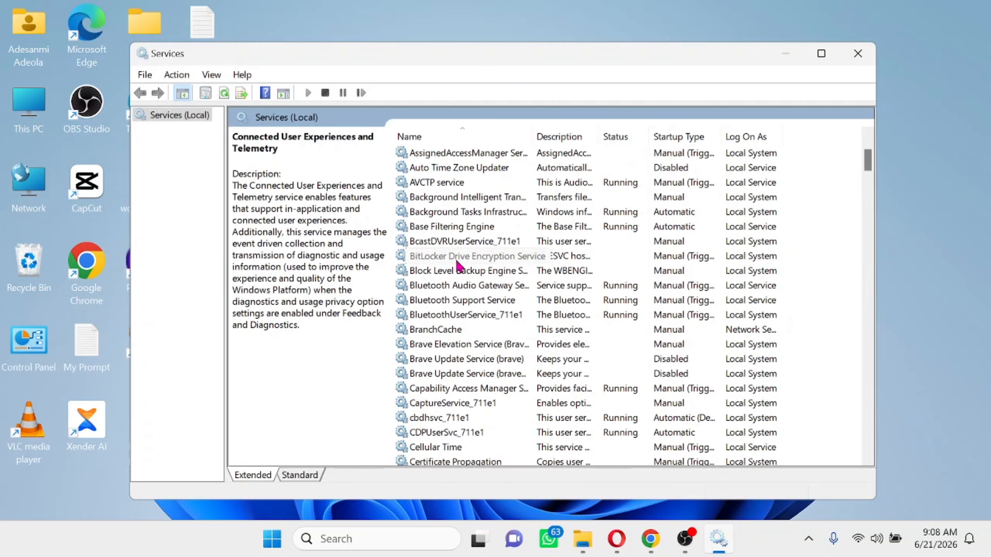
pyautogui.doubleClick(438, 258)
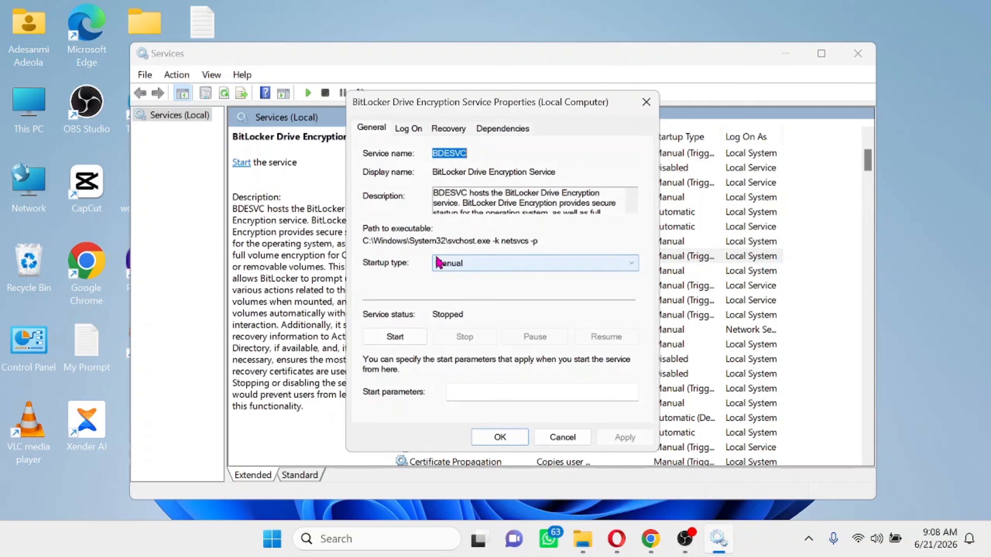
pyautogui.click(475, 268)
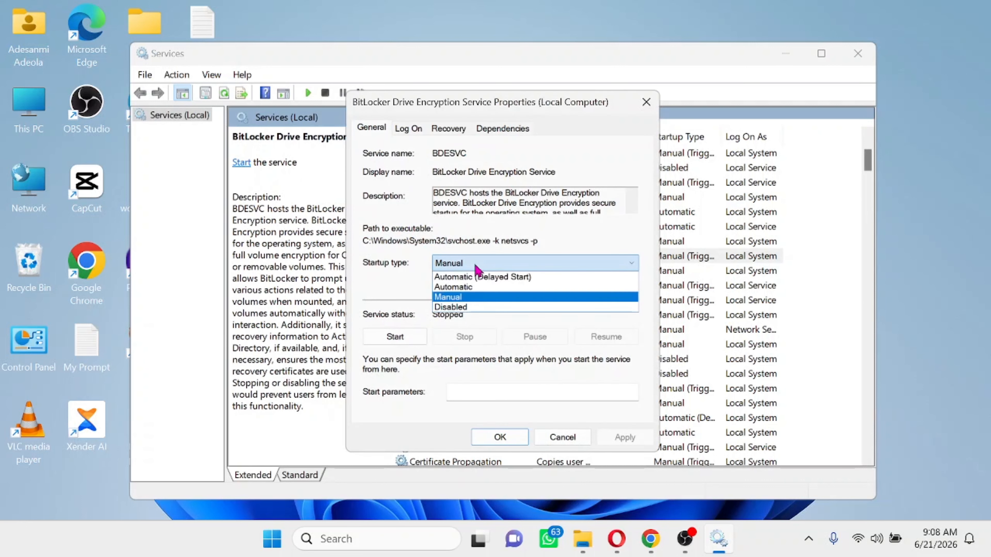
pyautogui.click(463, 308)
pyautogui.click(624, 437)
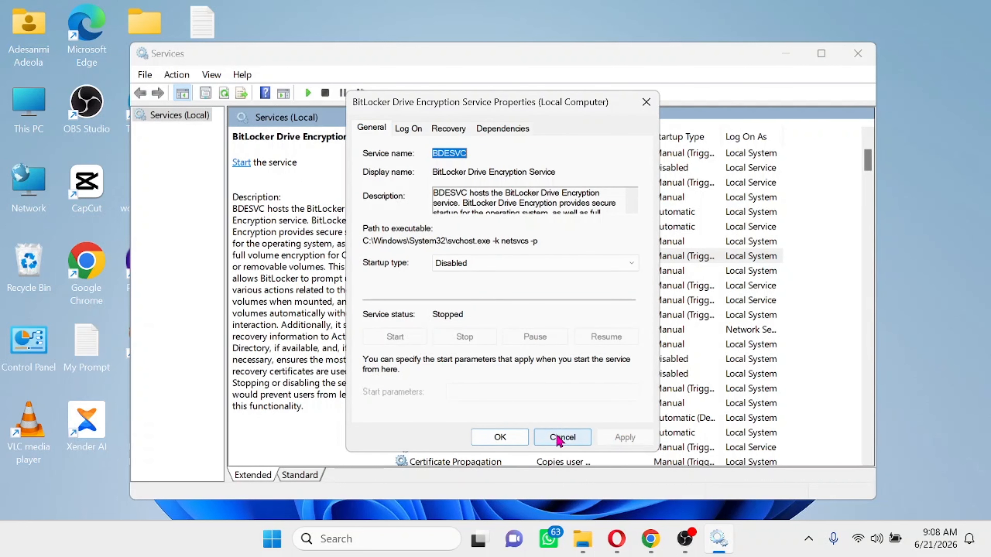
pyautogui.click(503, 437)
pyautogui.scroll(-12, 488, 277)
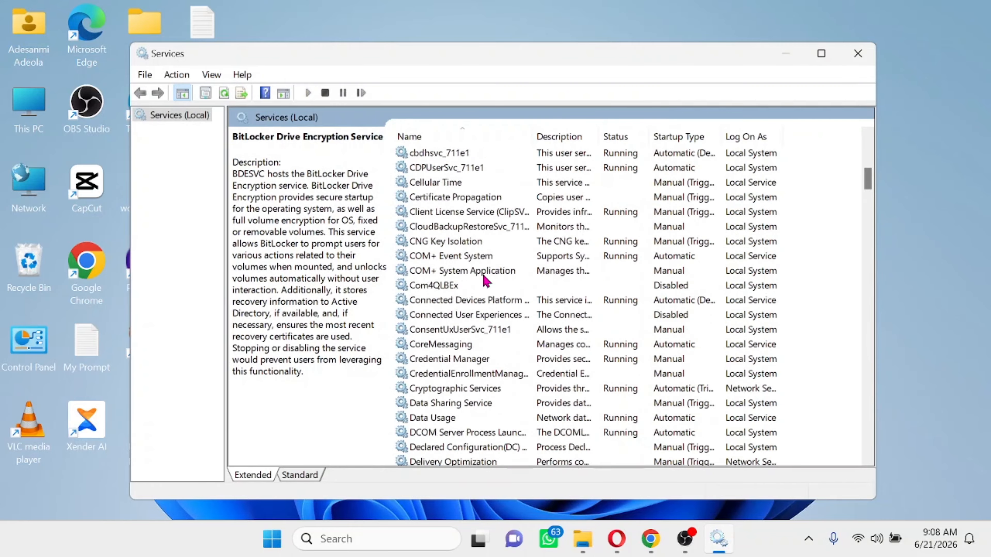
pyautogui.scroll(-20, 492, 274)
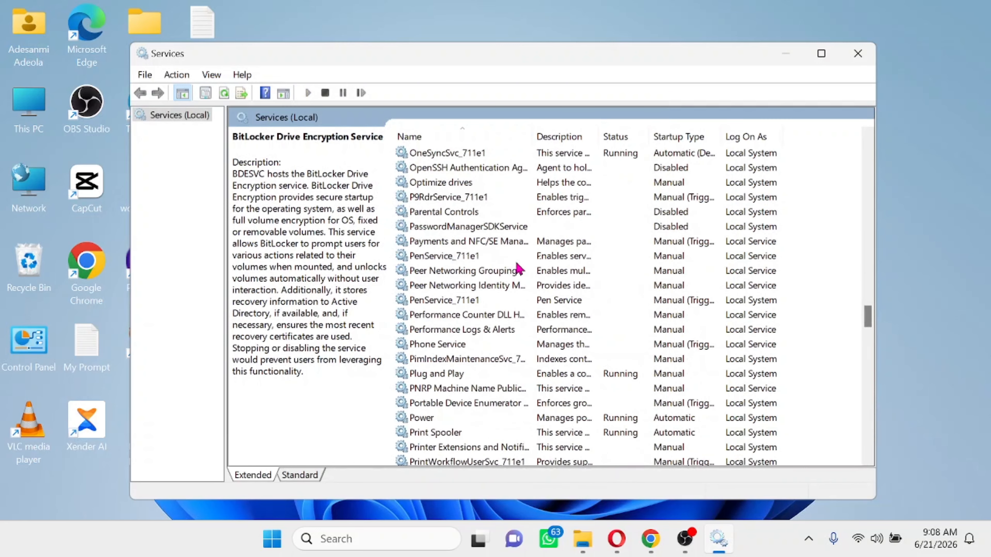
pyautogui.scroll(-20, 523, 259)
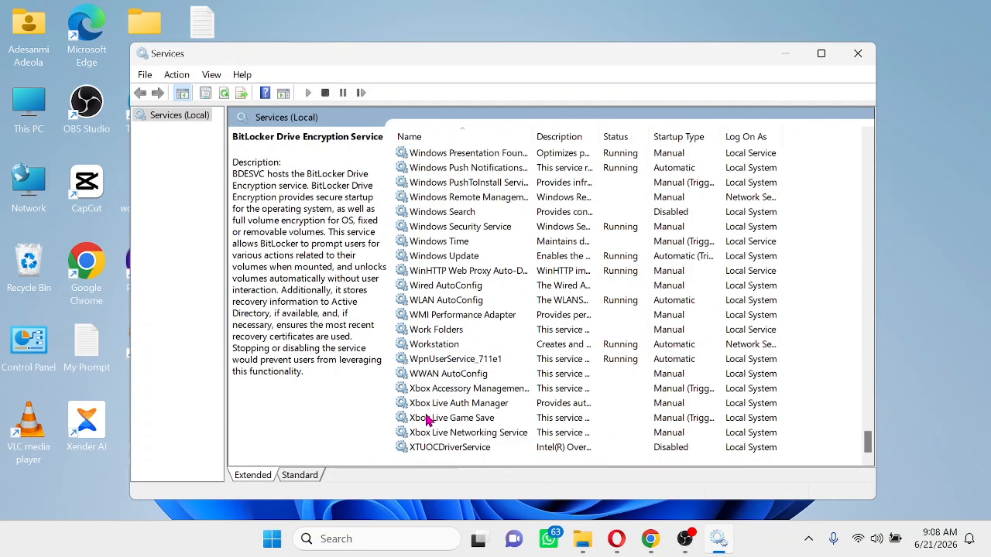
# - Set Xbox Accessory Management Service and Xbox Live Auth Manager startup types to Disabled
pyautogui.doubleClick(436, 390)
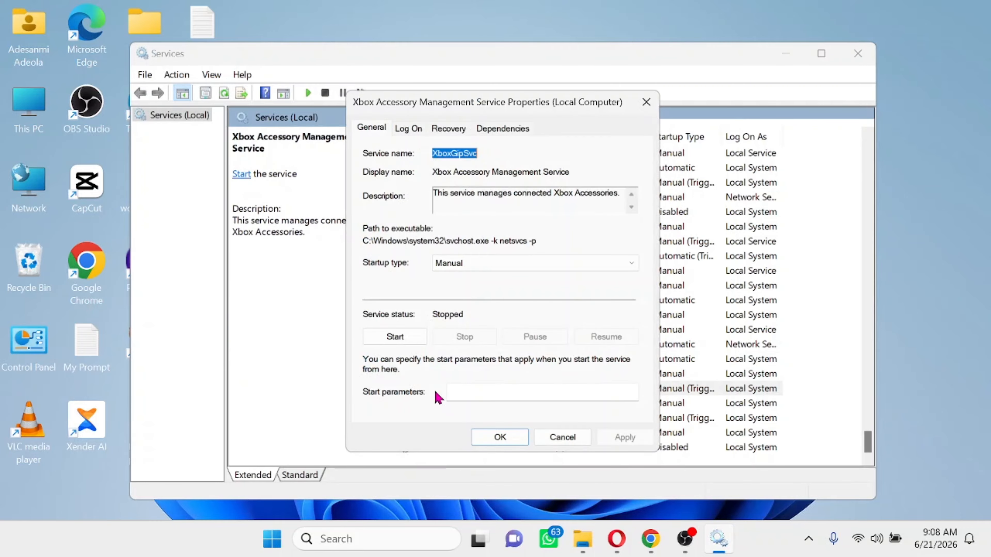
pyautogui.click(474, 267)
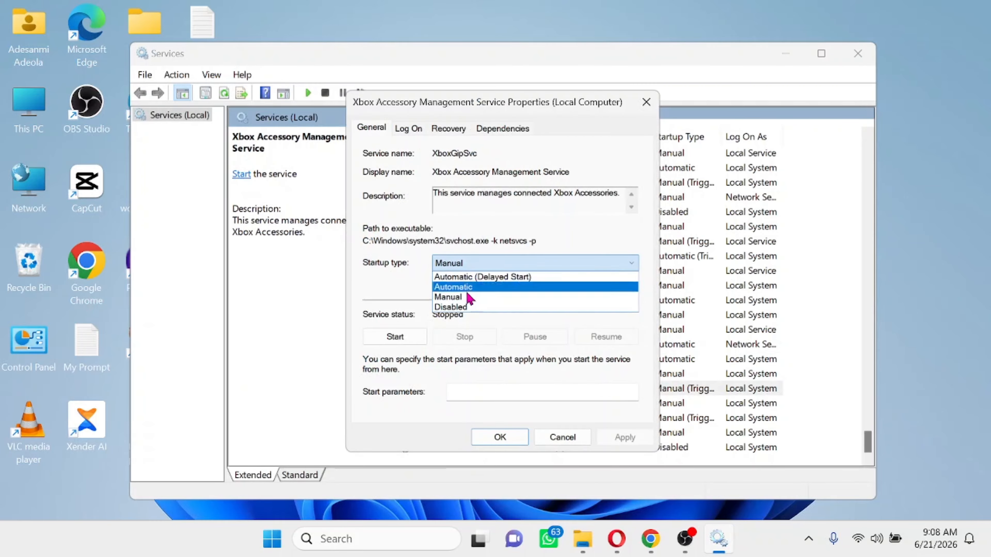
pyautogui.click(460, 308)
pyautogui.click(624, 437)
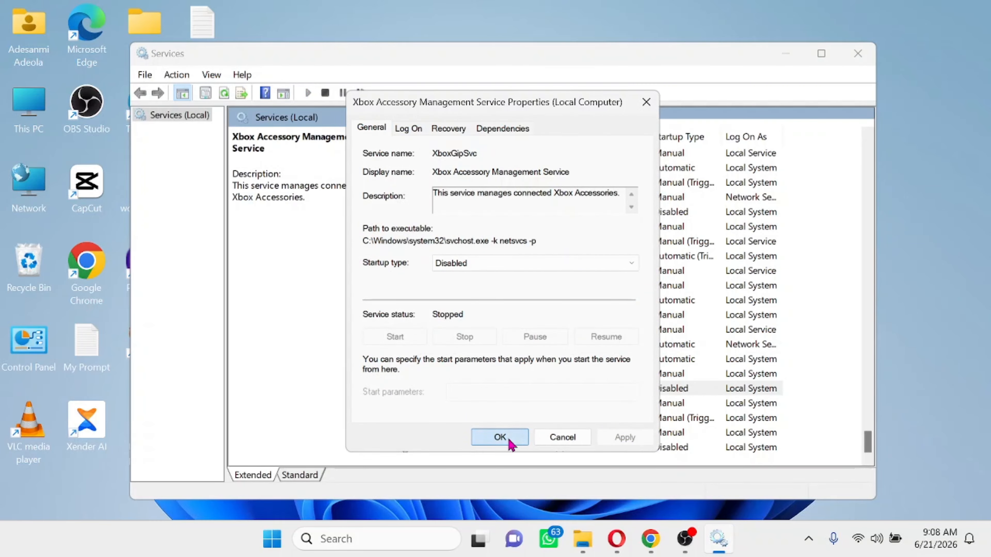
pyautogui.click(507, 439)
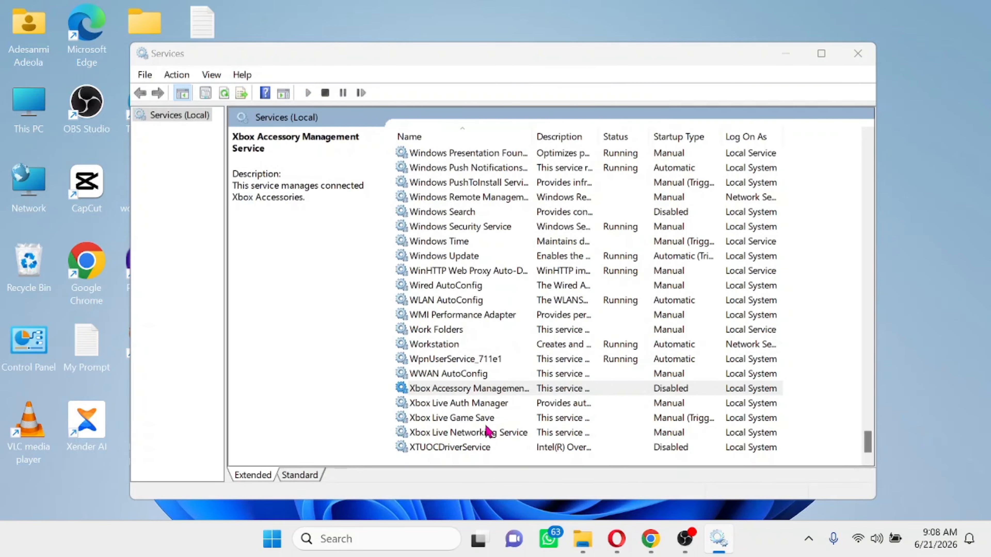
pyautogui.doubleClick(435, 404)
pyautogui.click(475, 269)
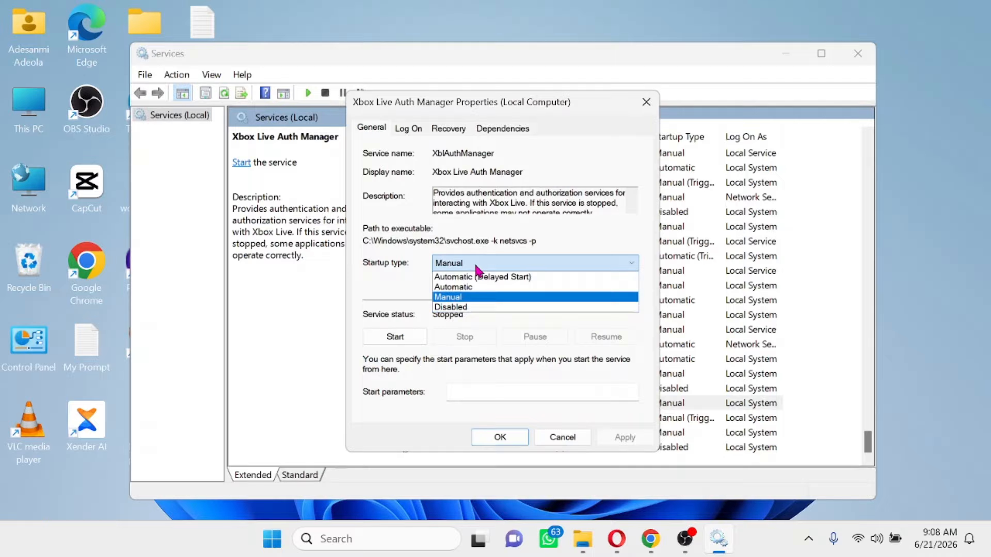
pyautogui.click(460, 310)
pyautogui.click(628, 440)
pyautogui.click(503, 437)
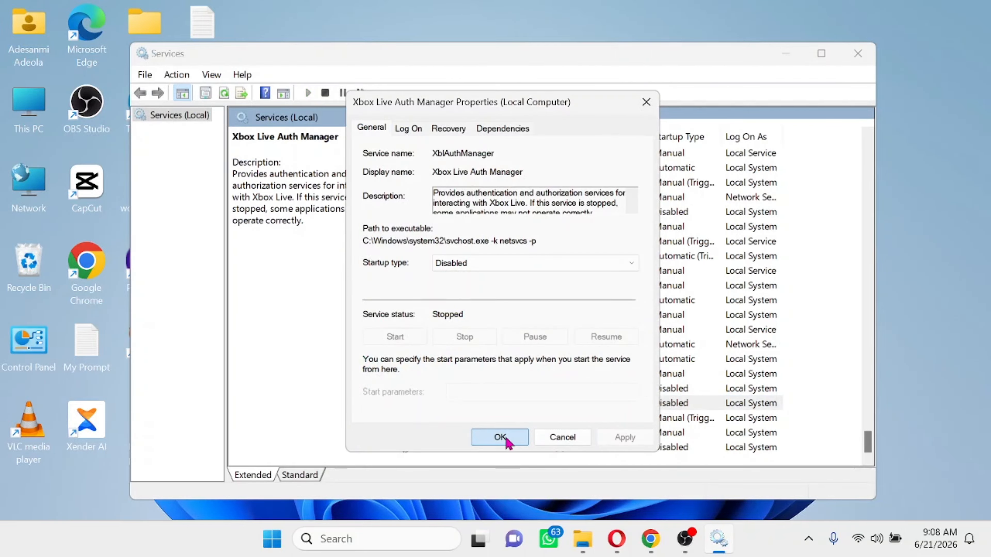
# - Set Xbox Live Game Save and Xbox Live Networking Service startup types to Disabled
pyautogui.doubleClick(461, 419)
pyautogui.click(464, 269)
pyautogui.click(462, 307)
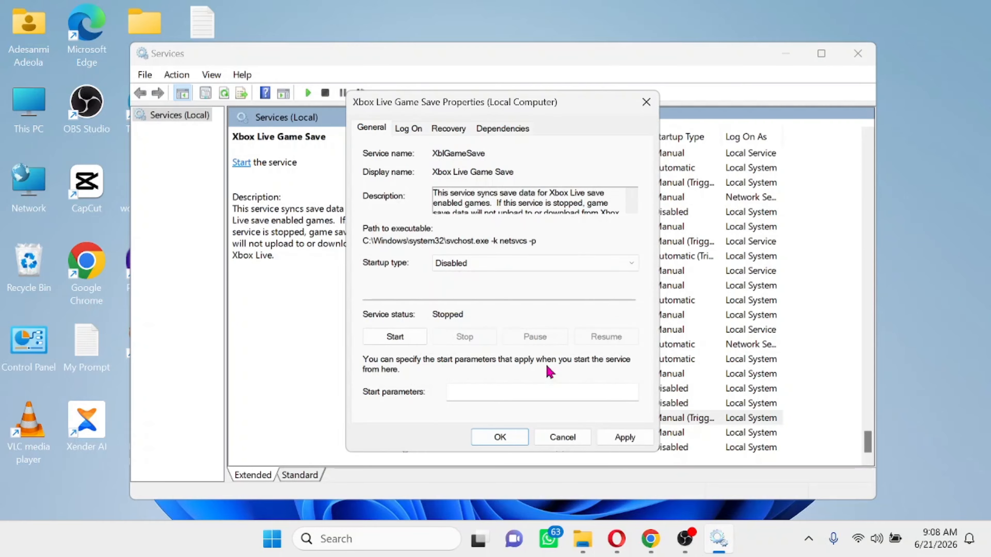
pyautogui.click(624, 437)
pyautogui.click(501, 437)
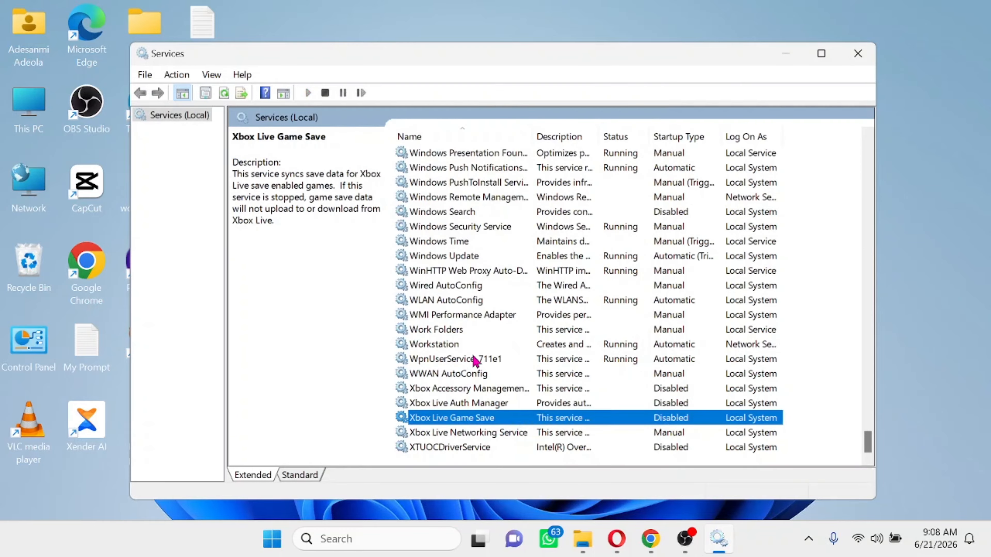
pyautogui.doubleClick(439, 433)
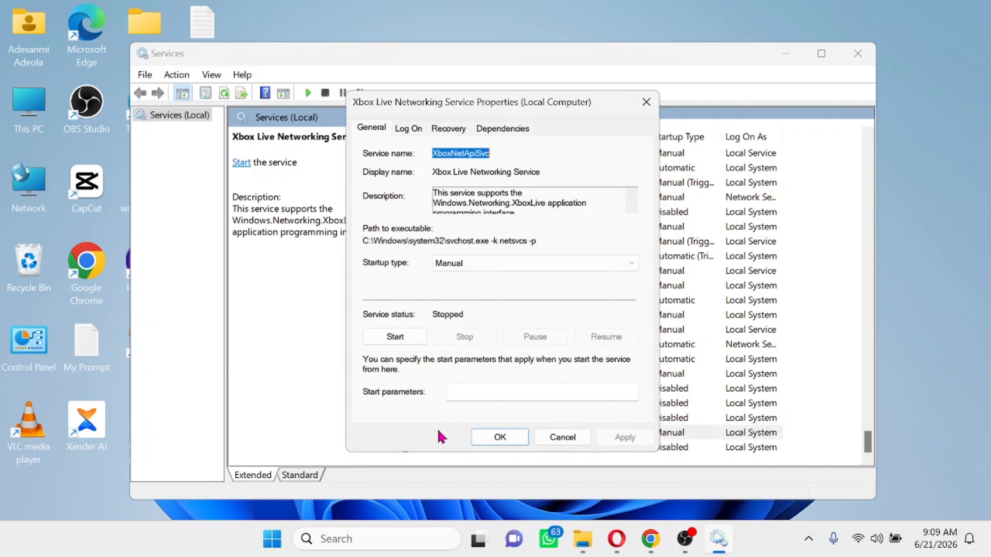
pyautogui.click(577, 263)
pyautogui.click(577, 307)
pyautogui.click(625, 437)
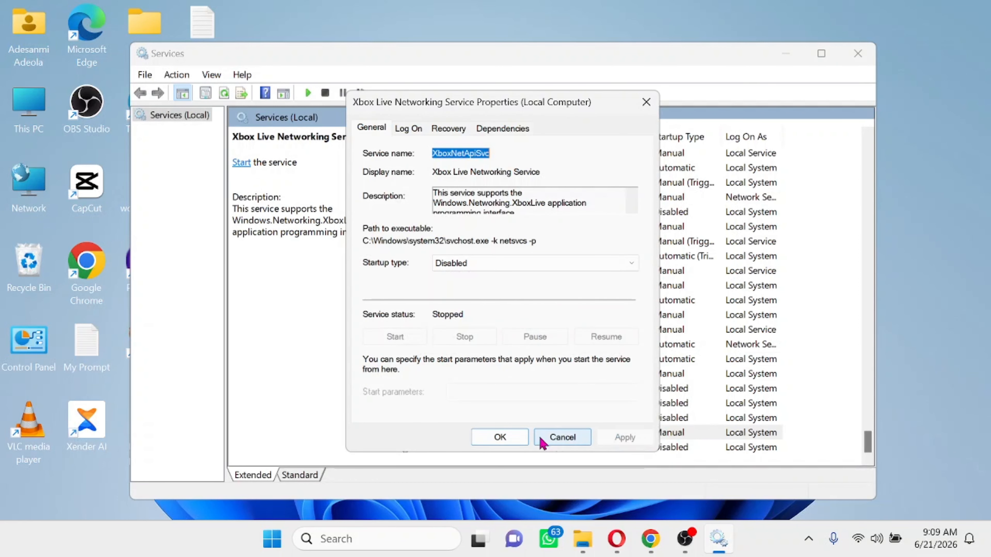
pyautogui.click(500, 438)
pyautogui.scroll(7, 691, 296)
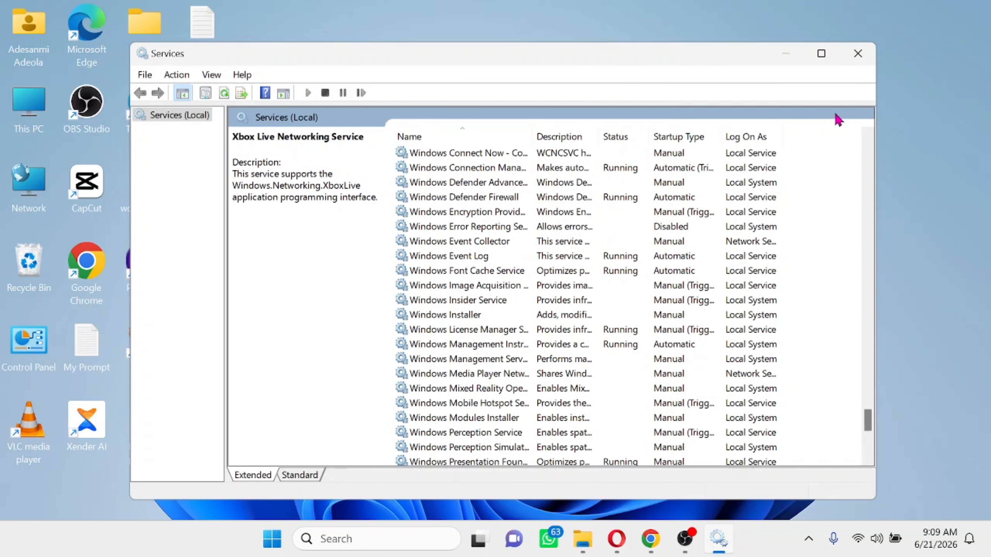
# - Close the Services console and open Settings from the Start context menu to System
pyautogui.click(858, 54)
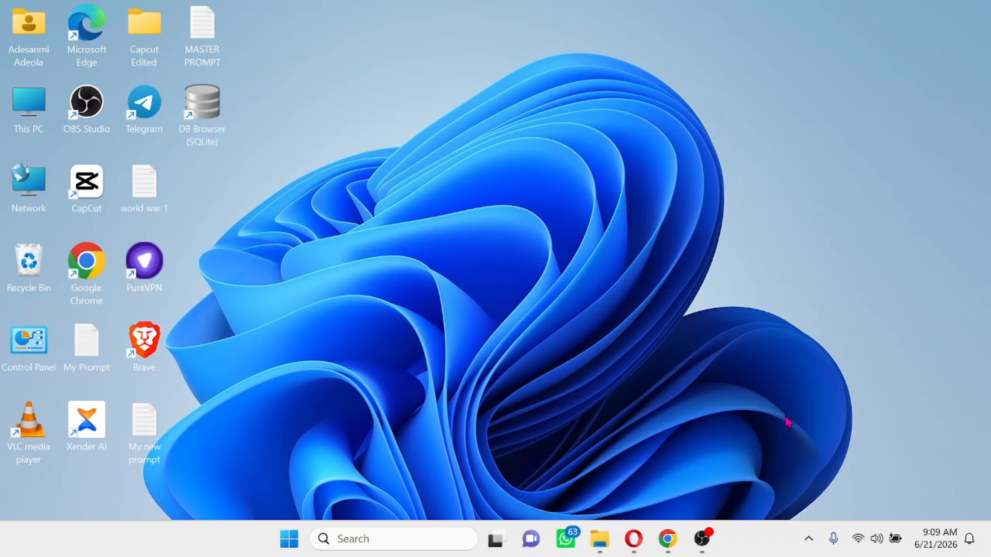
pyautogui.click(358, 540)
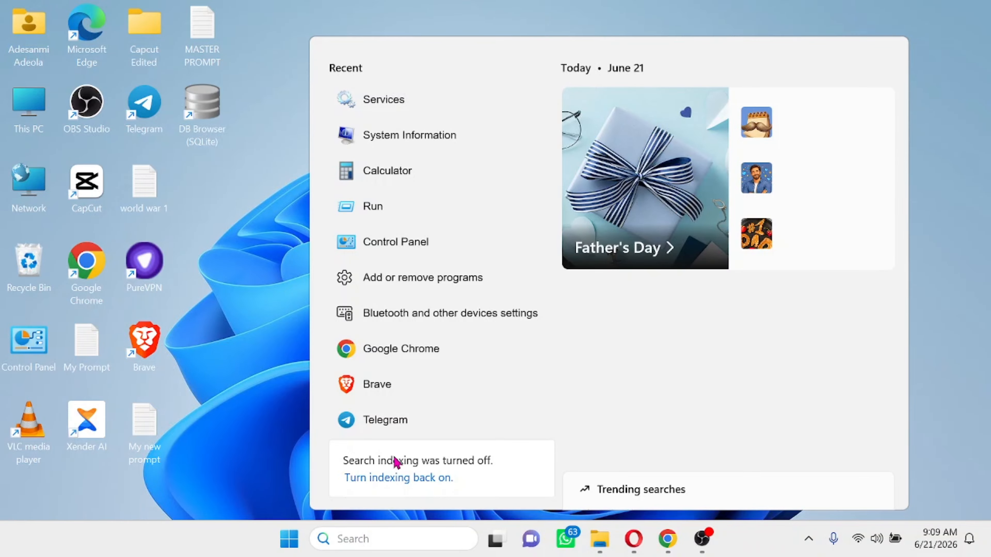
pyautogui.rightClick(288, 546)
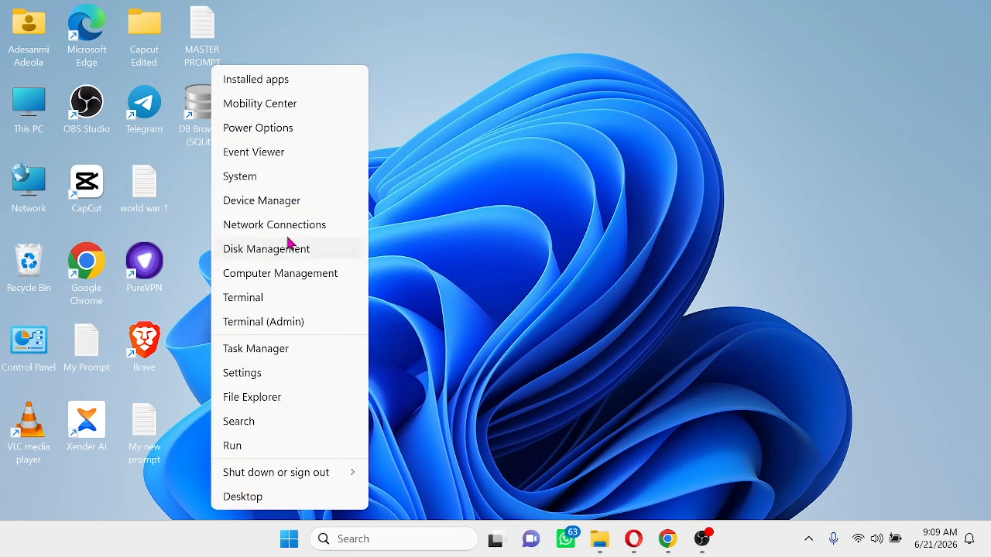
pyautogui.click(254, 375)
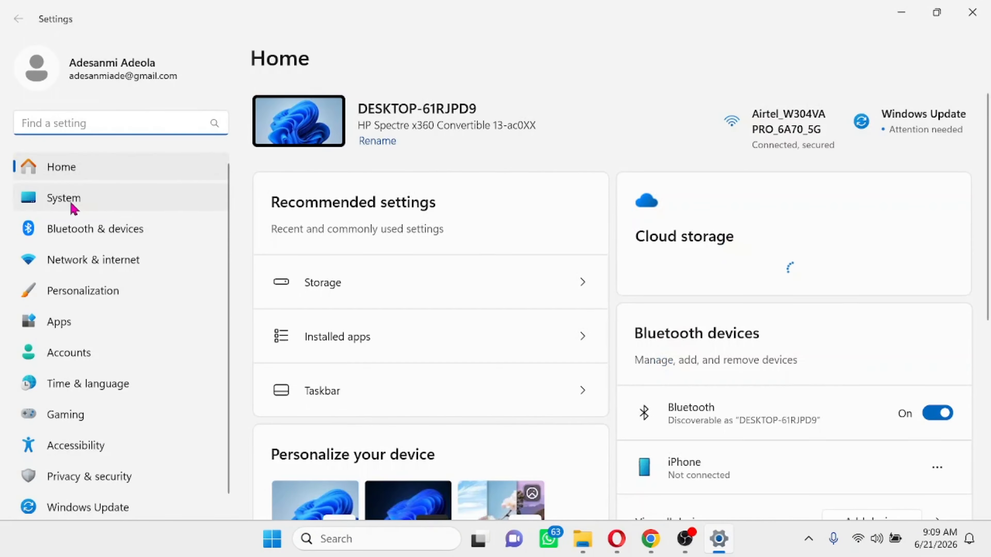
pyautogui.click(73, 207)
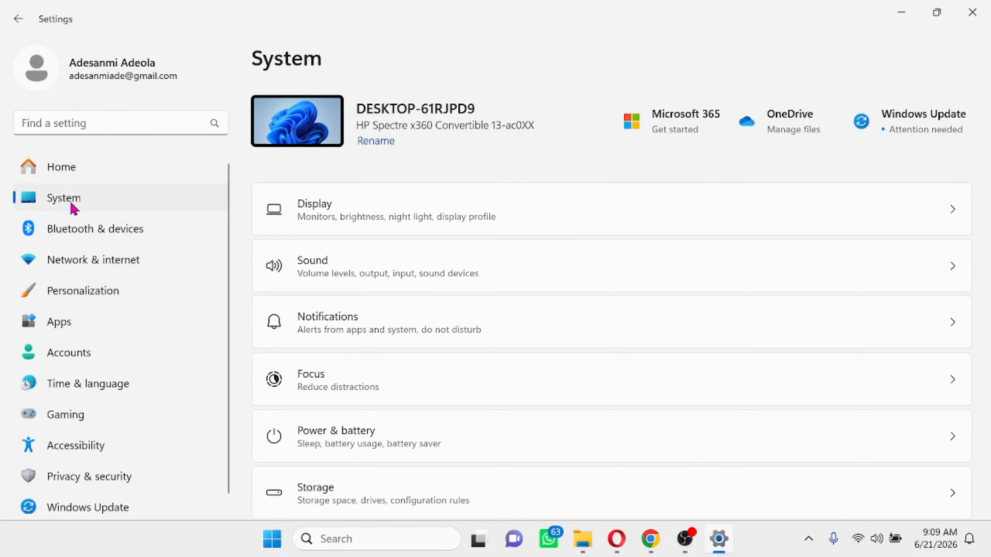
pyautogui.scroll(-10, 525, 365)
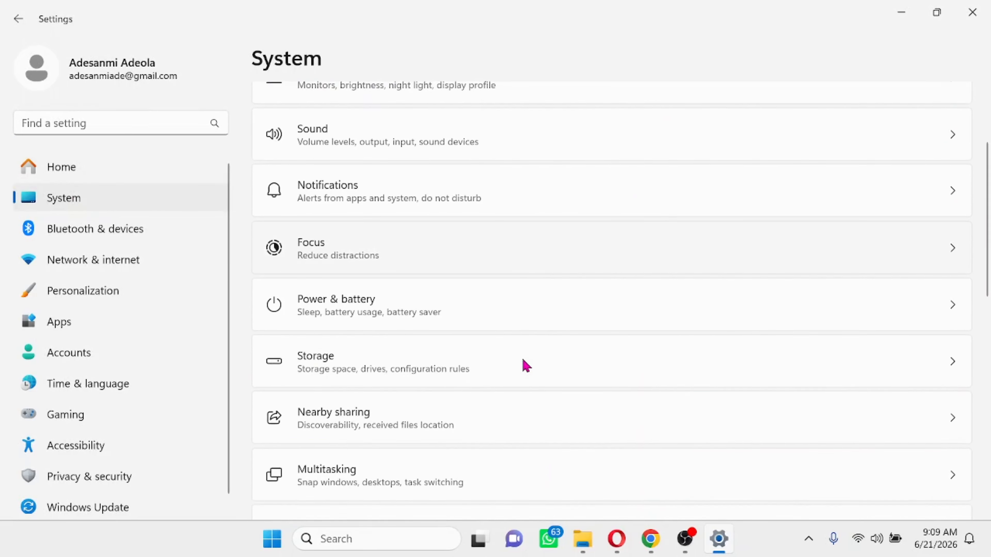
pyautogui.scroll(10, 526, 366)
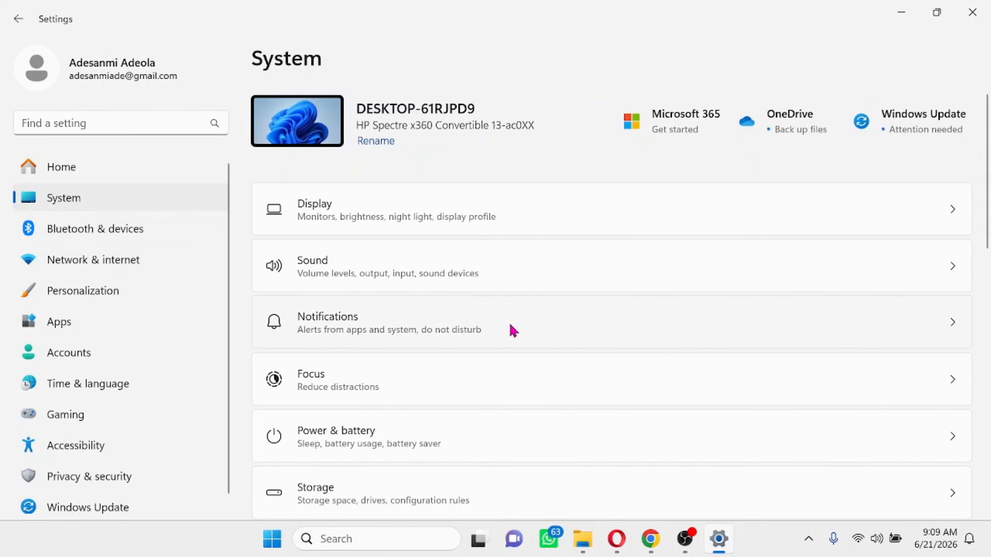
# - Under Notifications' additional settings, uncheck welcome experience, finish-setup suggestions, and tips and suggestions
pyautogui.click(516, 325)
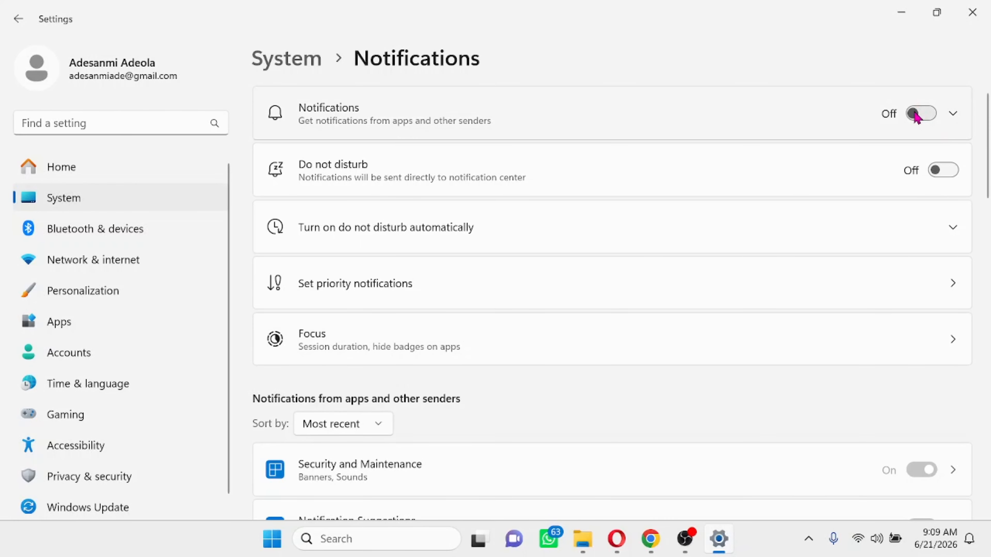
pyautogui.scroll(-10, 946, 226)
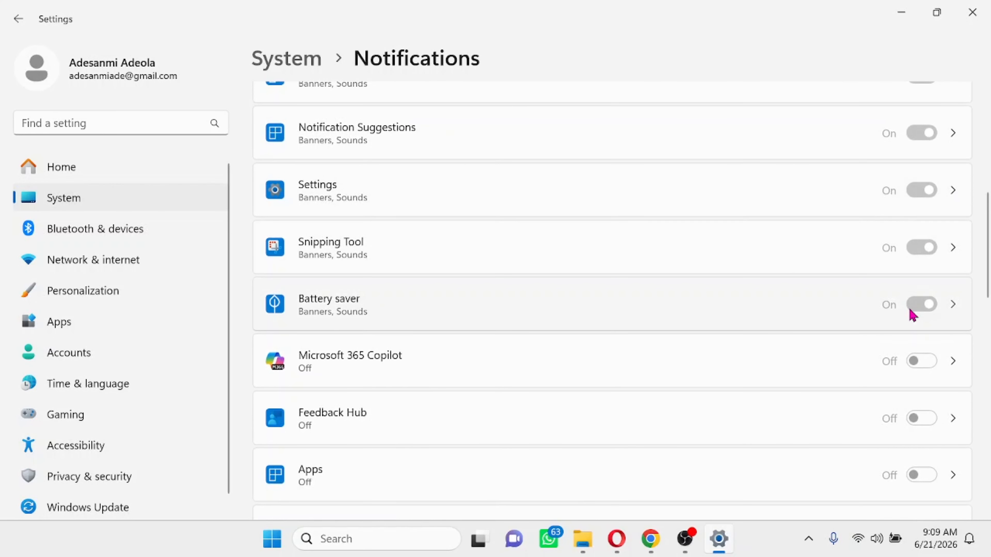
pyautogui.scroll(-3, 912, 314)
pyautogui.scroll(5, 911, 323)
pyautogui.scroll(-3, 920, 250)
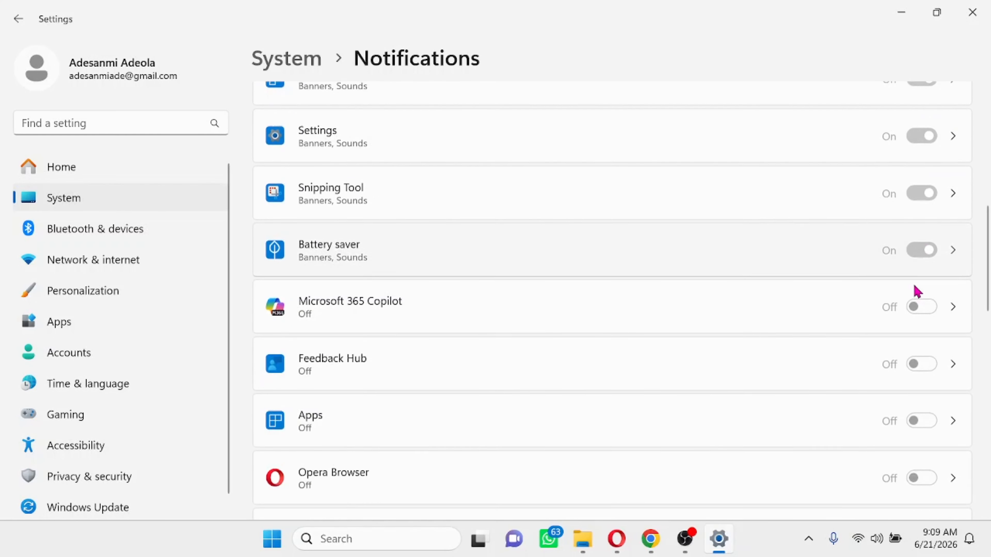
pyautogui.scroll(-15, 917, 288)
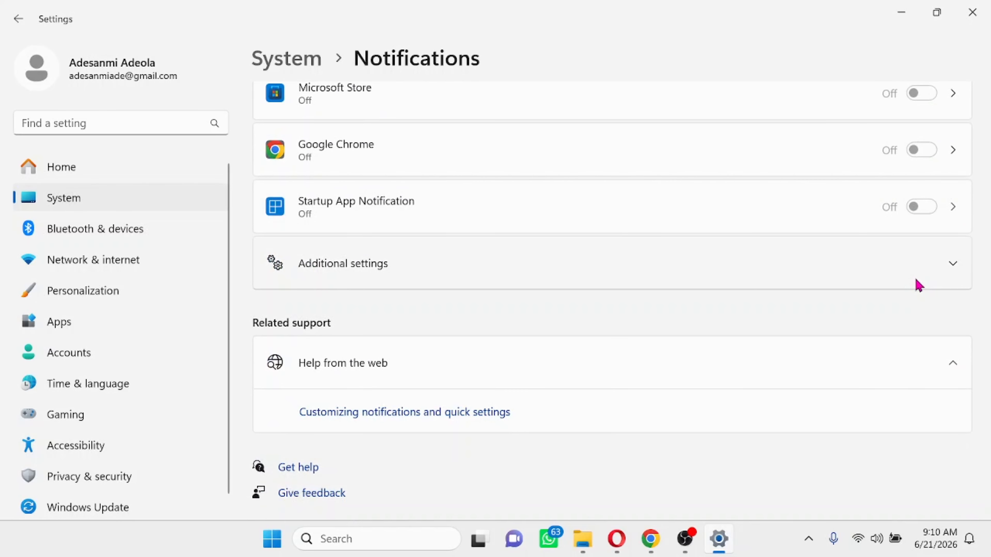
pyautogui.click(342, 266)
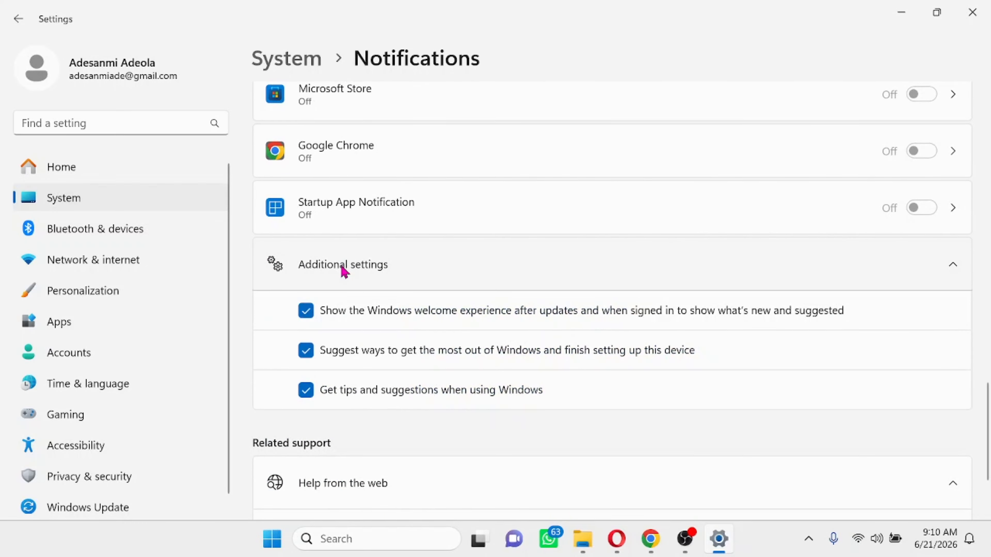
pyautogui.click(306, 312)
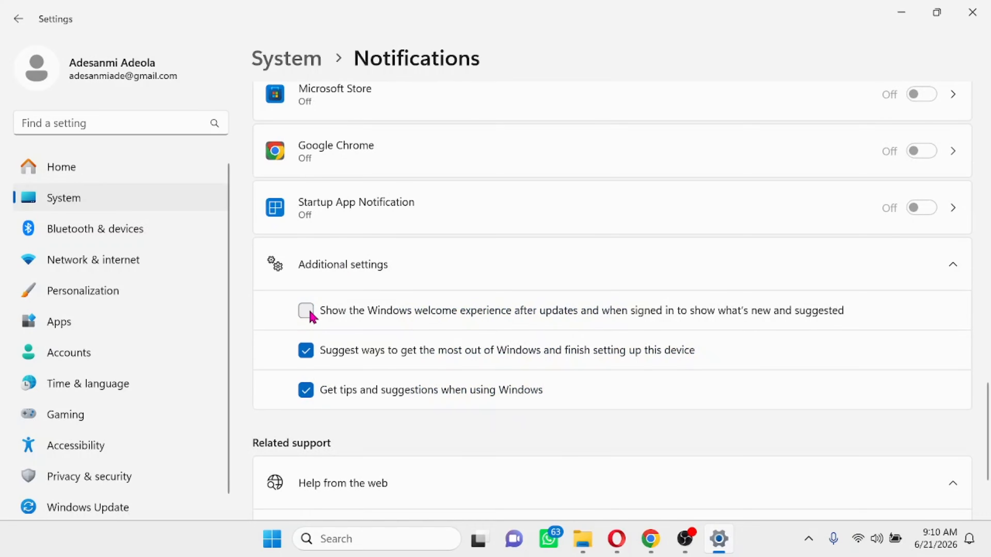
pyautogui.click(307, 354)
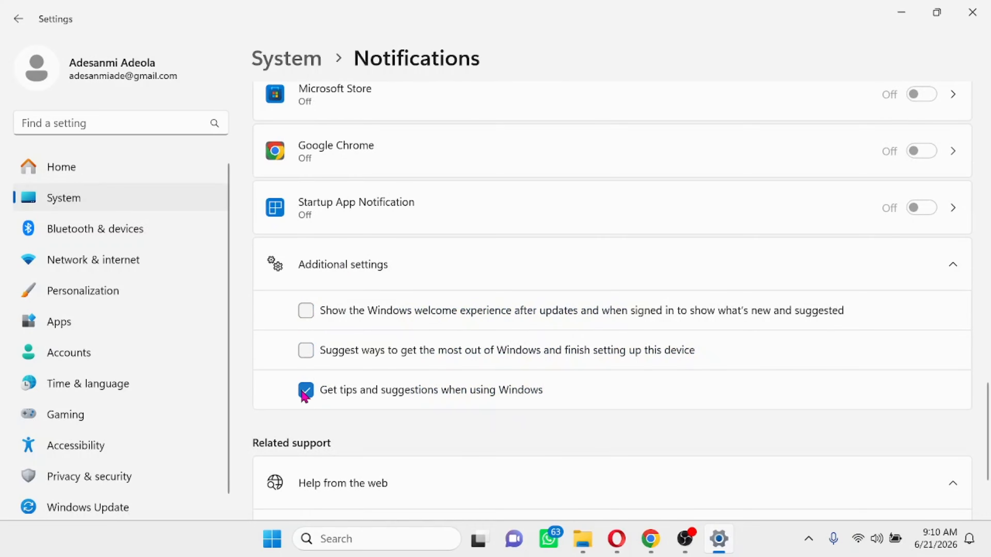
pyautogui.click(304, 392)
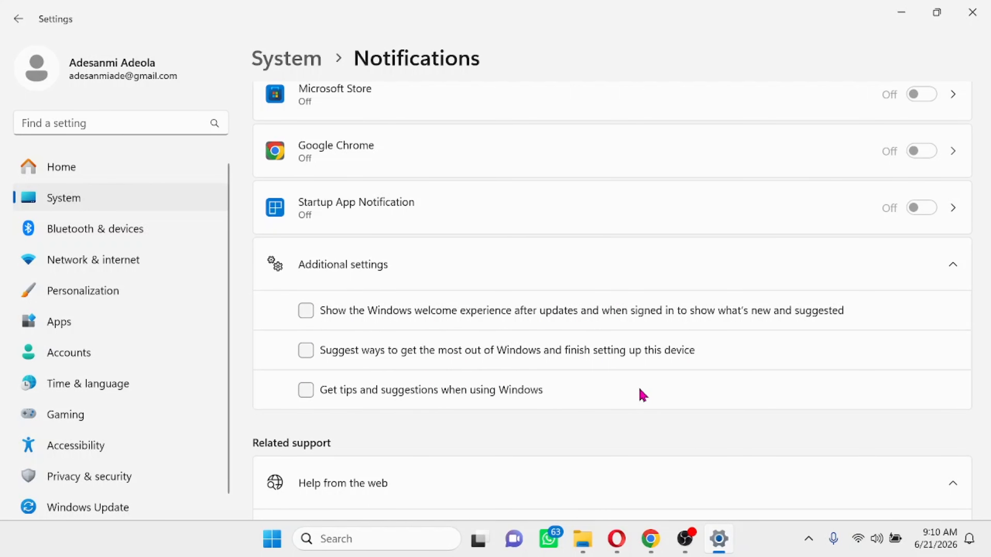
# - Confirm Transparency effects is Off under Personalization > Colors, then close Settings
pyautogui.click(82, 291)
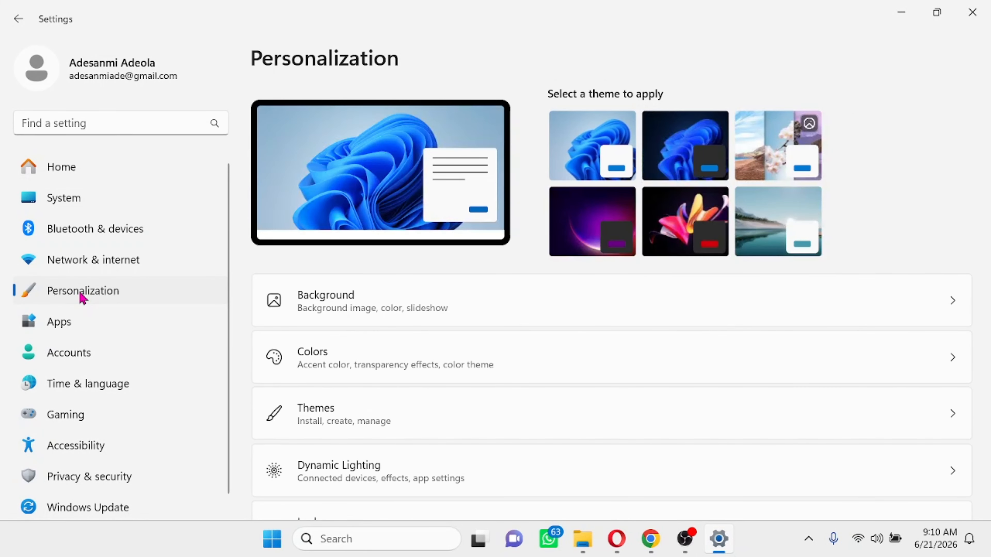
pyautogui.click(338, 366)
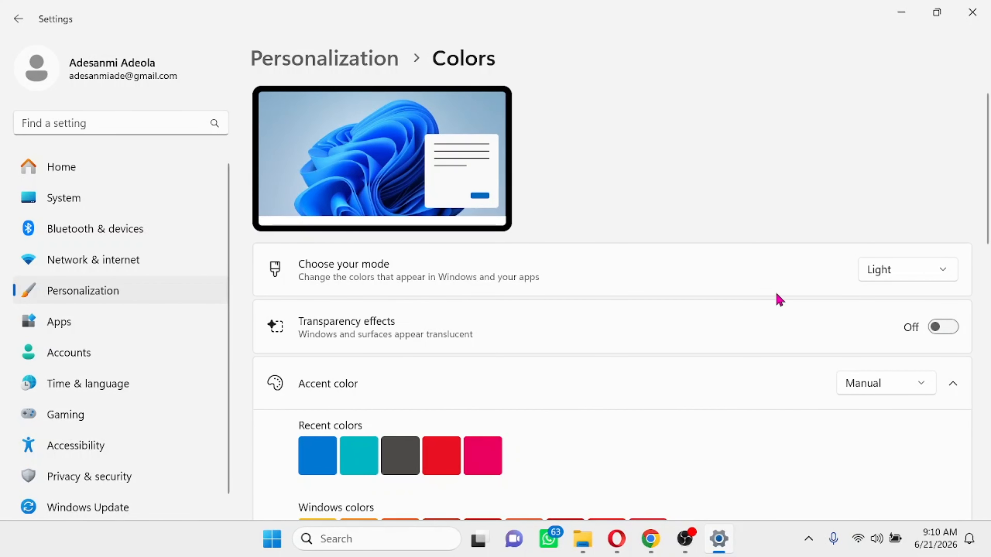
pyautogui.scroll(-5, 776, 297)
pyautogui.scroll(5, 776, 297)
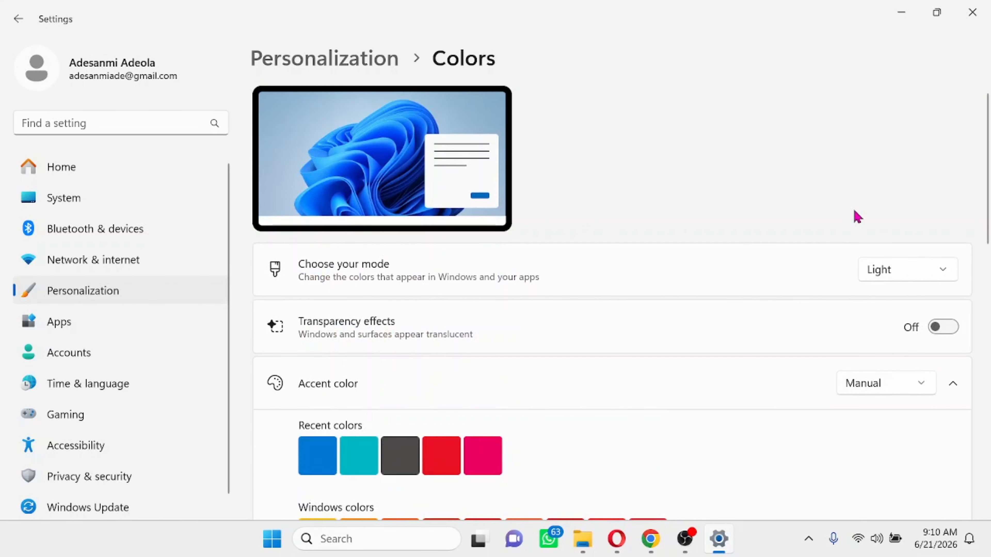
pyautogui.click(973, 12)
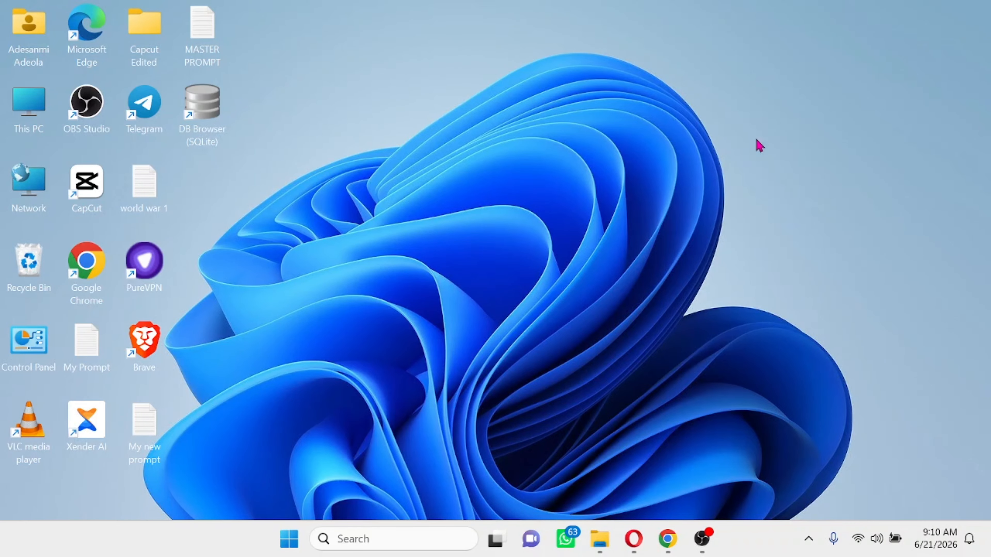
pyautogui.click(289, 543)
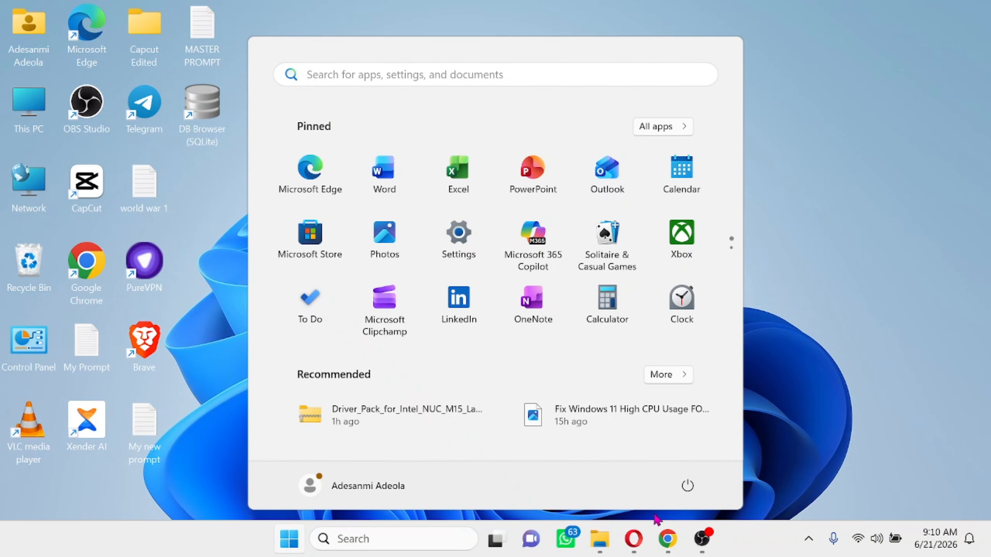
pyautogui.click(688, 486)
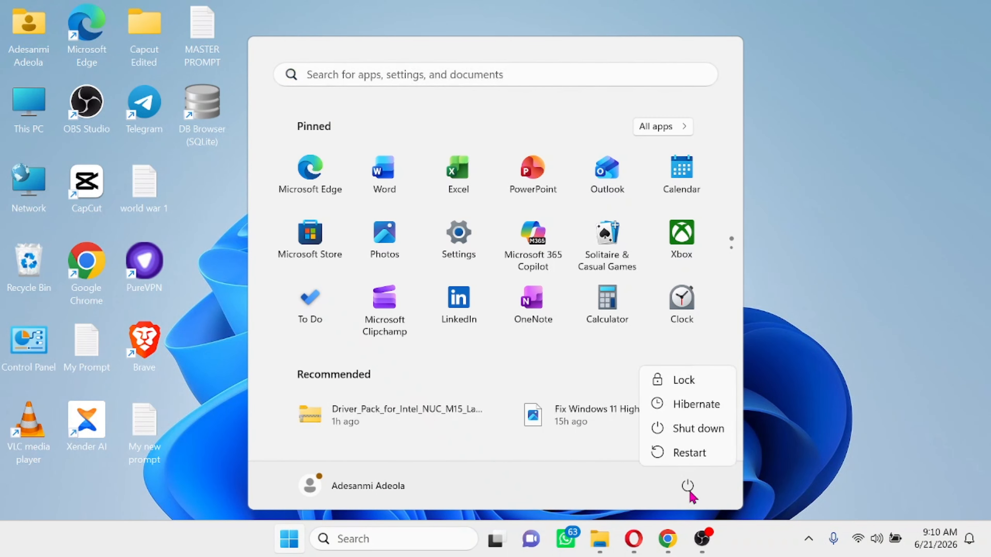
pyautogui.click(850, 342)
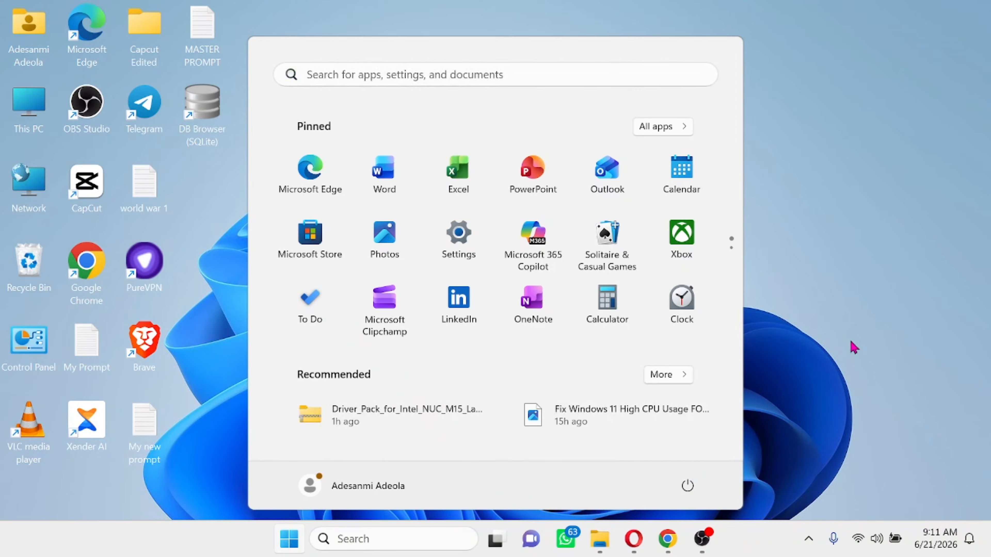
pyautogui.click(852, 369)
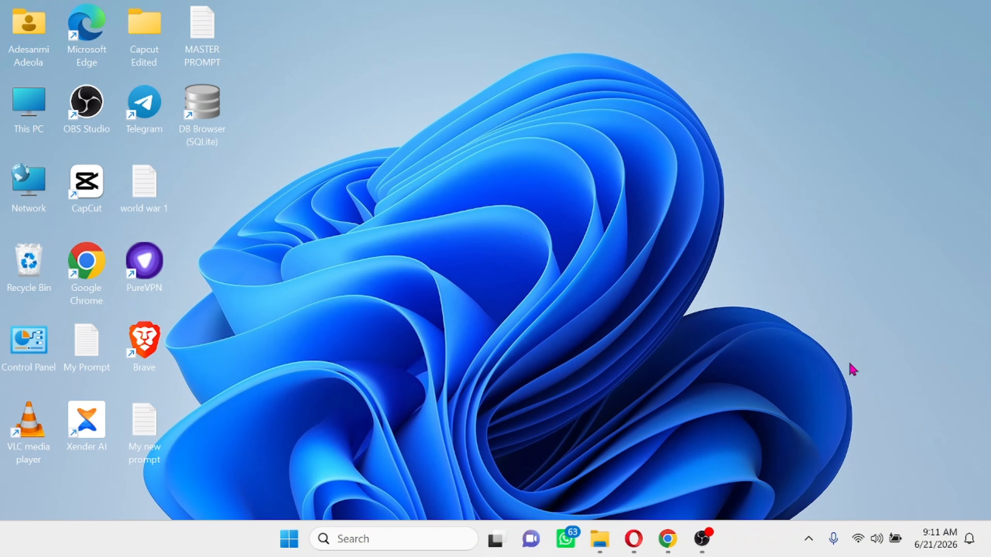